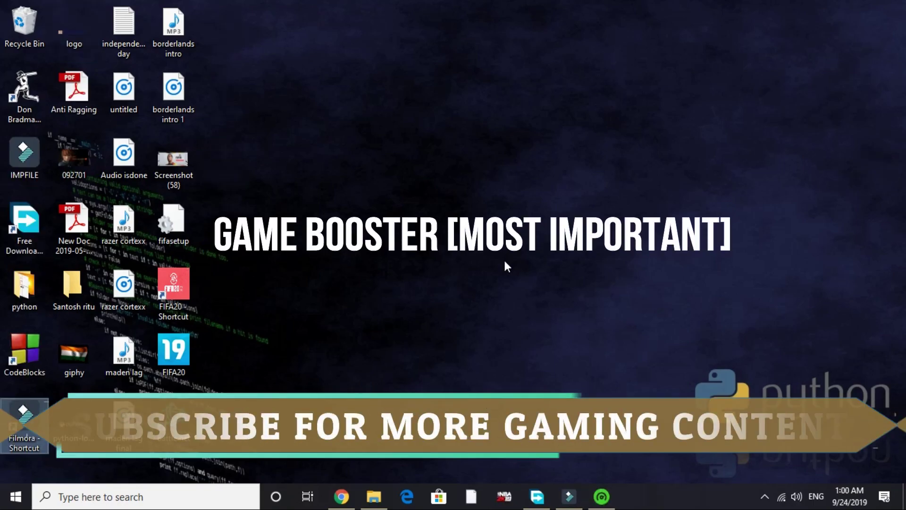
- Open the first Google result, 'Razer Cortex - PC / Mobile Performance Booster & Price', at razer.com/cortex
click(341, 496)
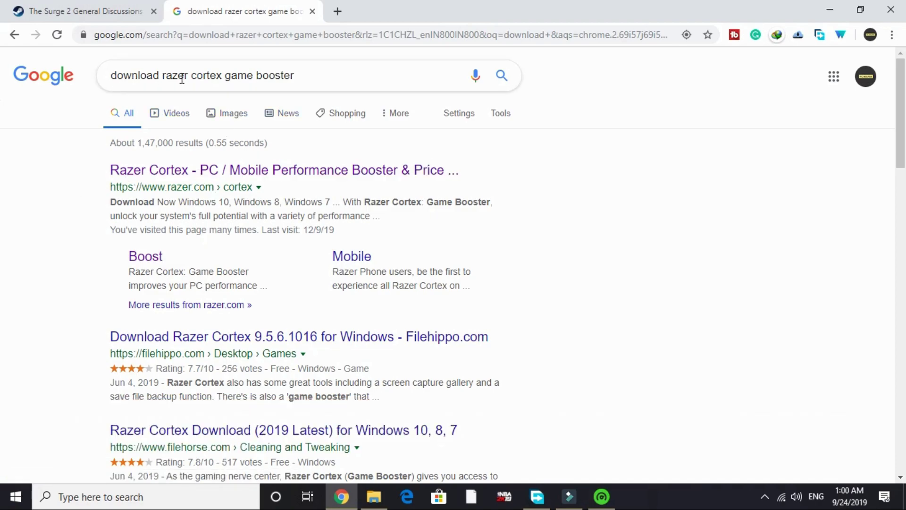
drag(158, 76, 216, 75)
click(218, 76)
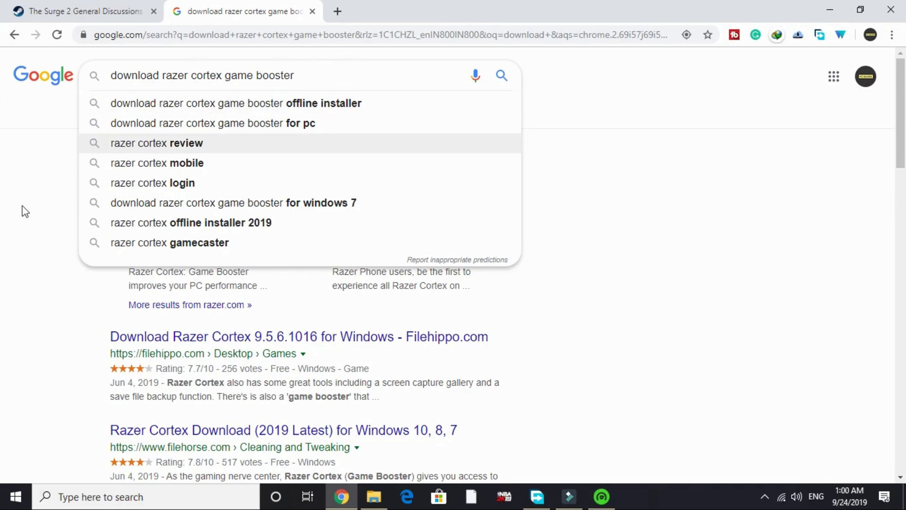
click(17, 218)
click(229, 170)
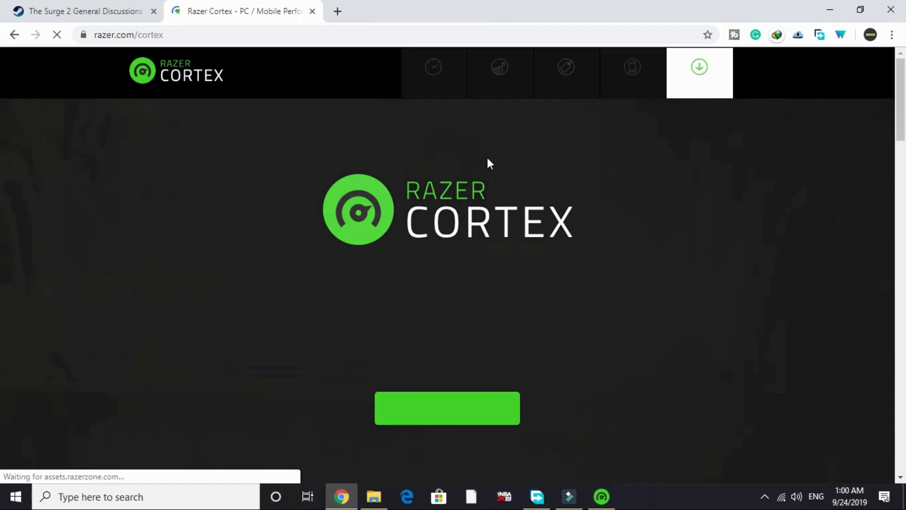
- Review Razer Cortex's Boost lists: processes, 19 of 23 services, and the 8 special optimisations
scroll(572, 312, down, 2)
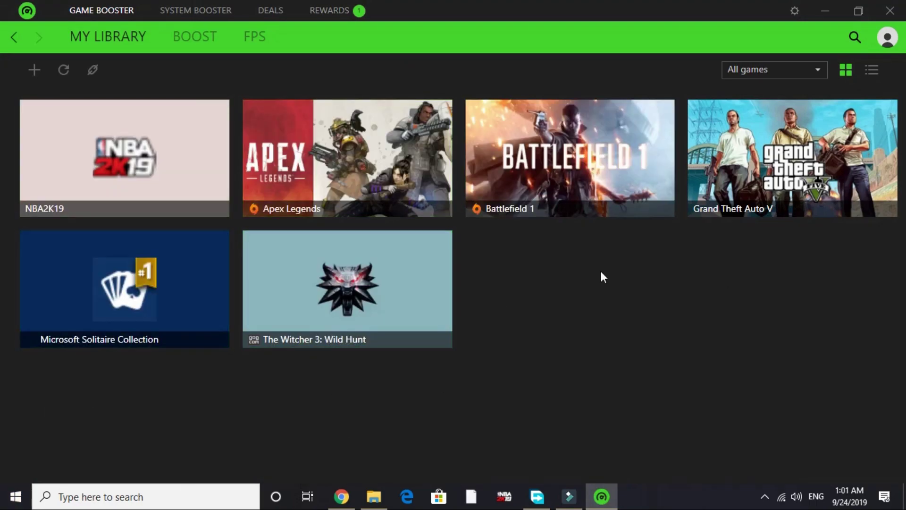
click(191, 38)
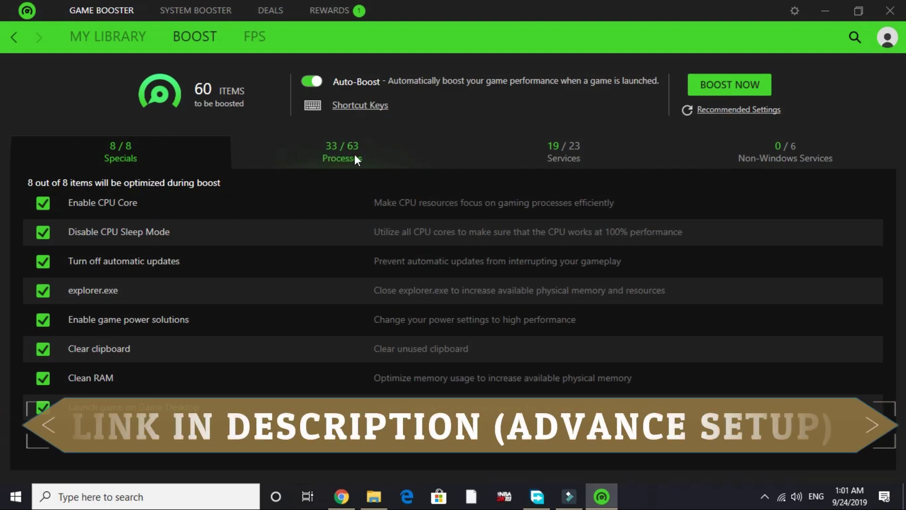
click(355, 154)
click(574, 159)
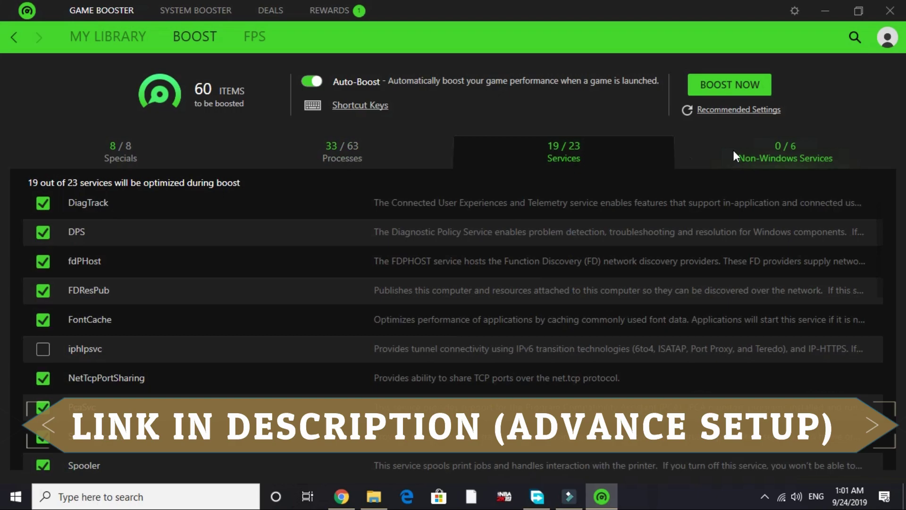
click(348, 165)
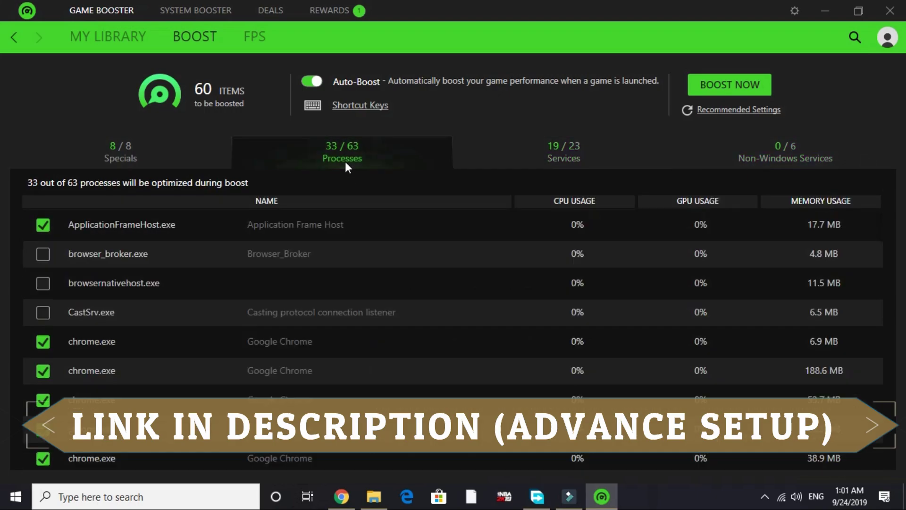
click(124, 158)
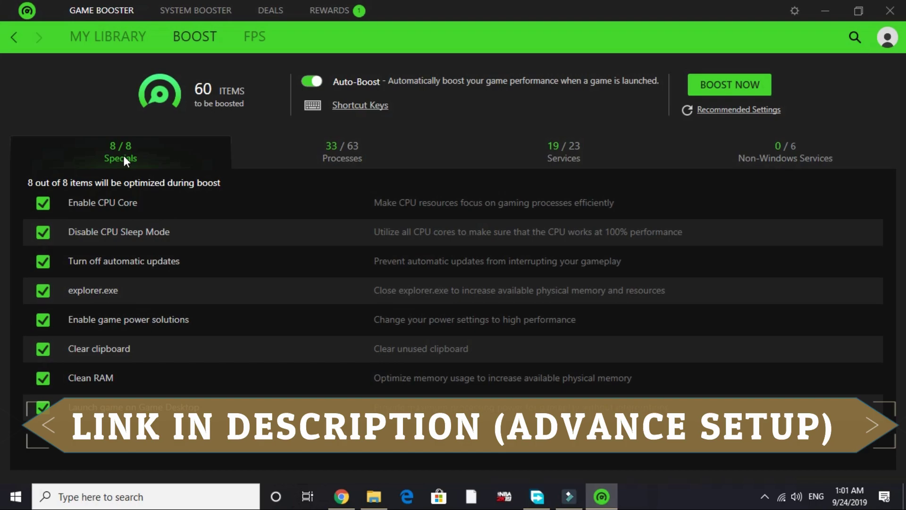
- Launch the Services app from Windows search
key(super+d)
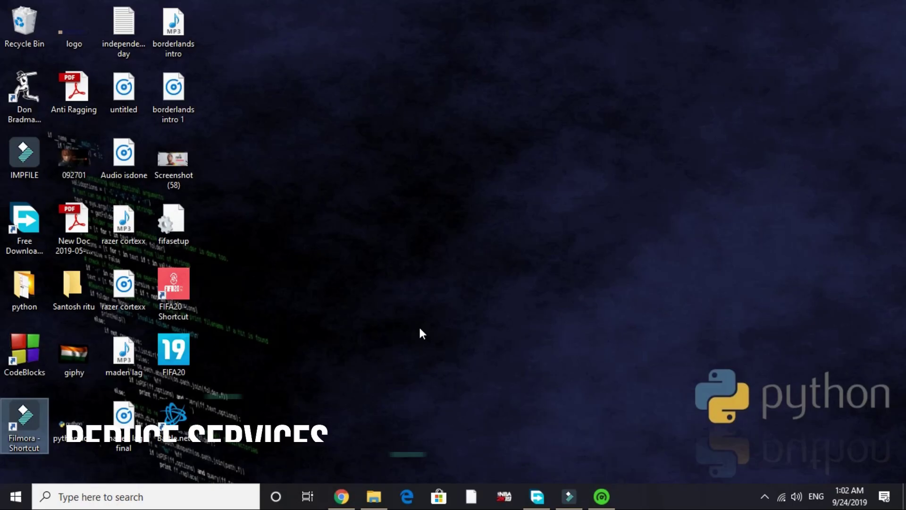
click(161, 501)
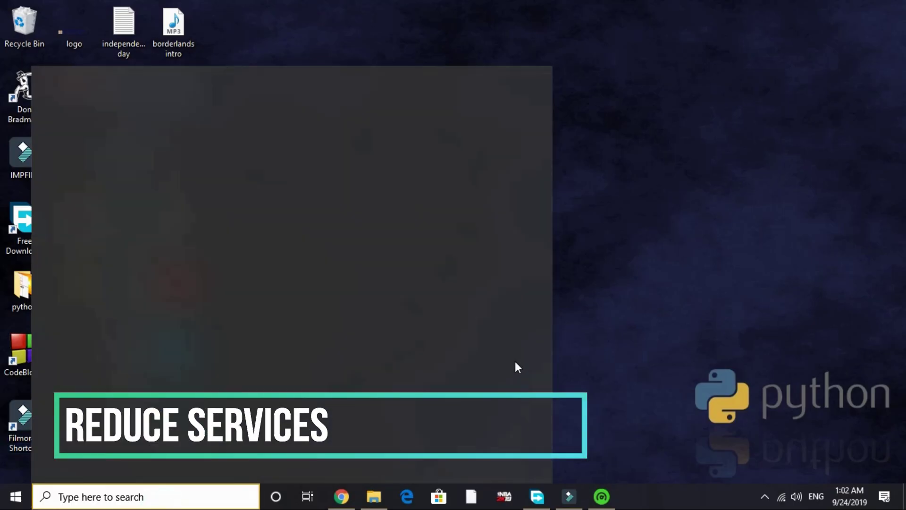
text(ser)
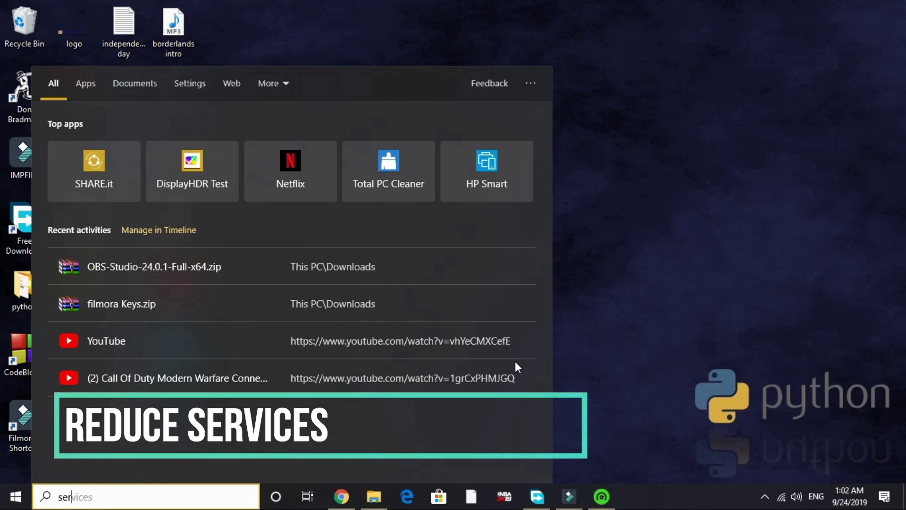
text(vicee)
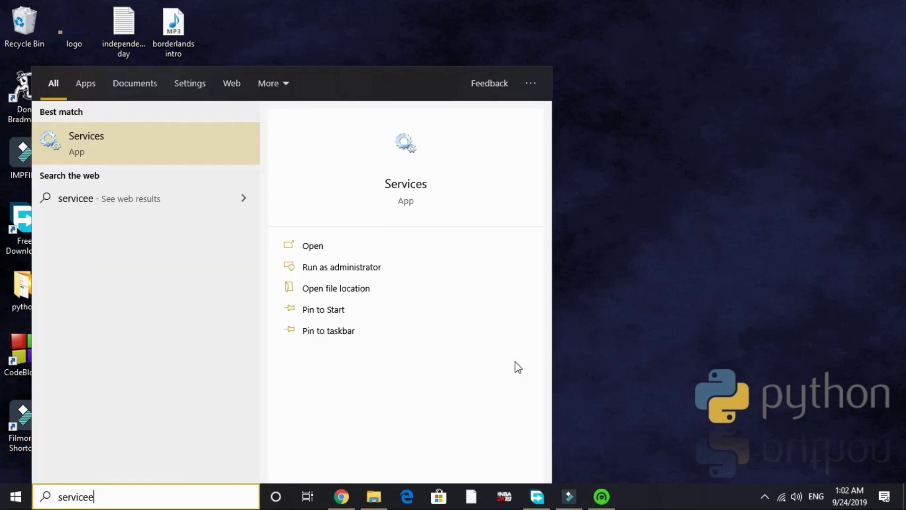
key(BackSpace)
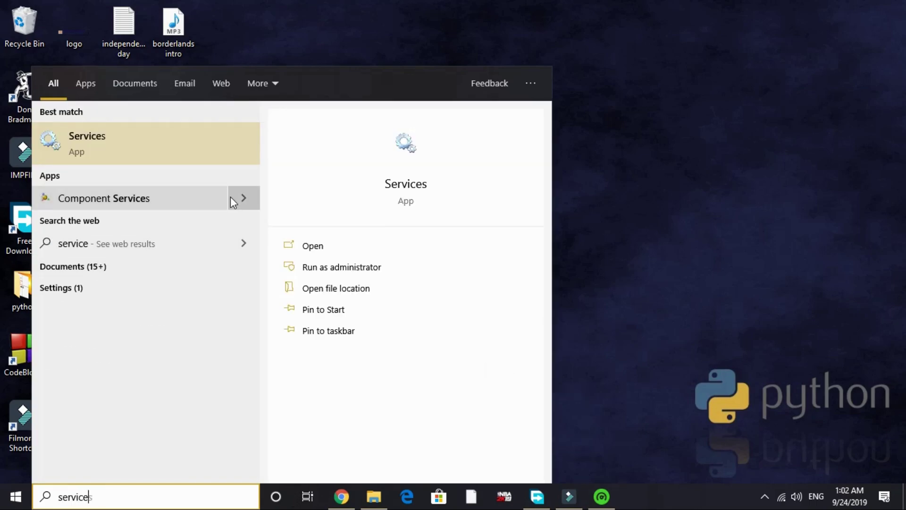
click(114, 149)
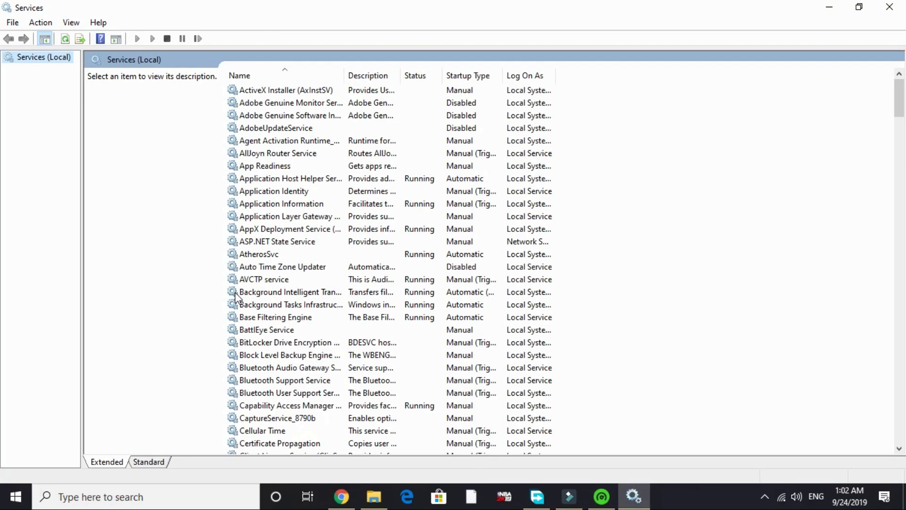
- Set Xbox Accessory Management Service and Xbox Live Auth Manager startup types to Disabled
scroll(235, 296, down, 20)
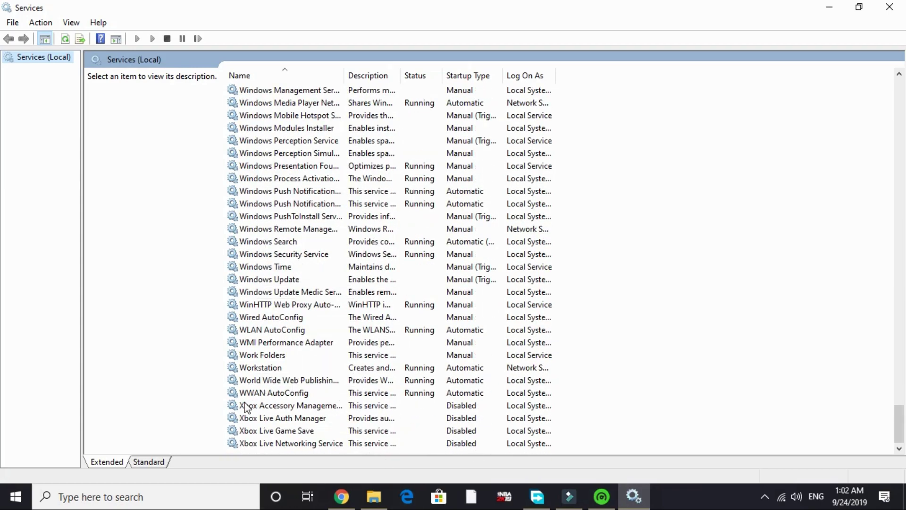
double_click(326, 407)
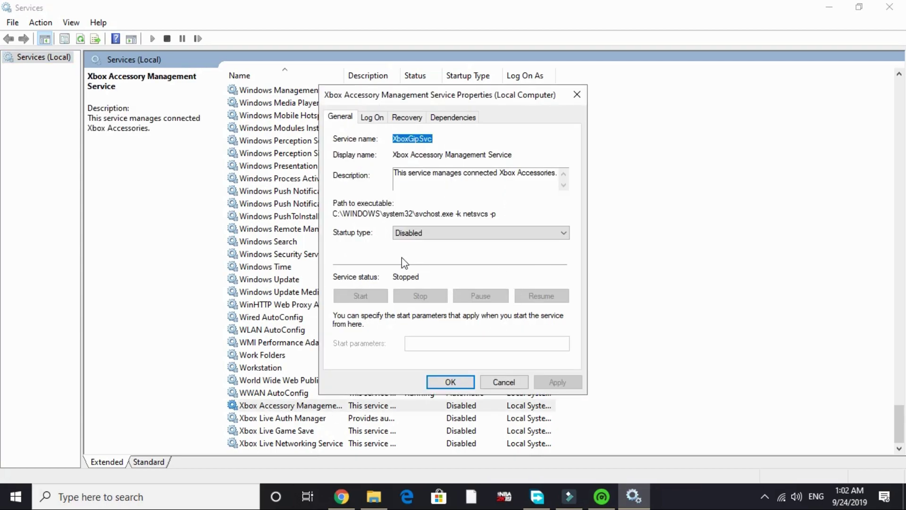
click(418, 235)
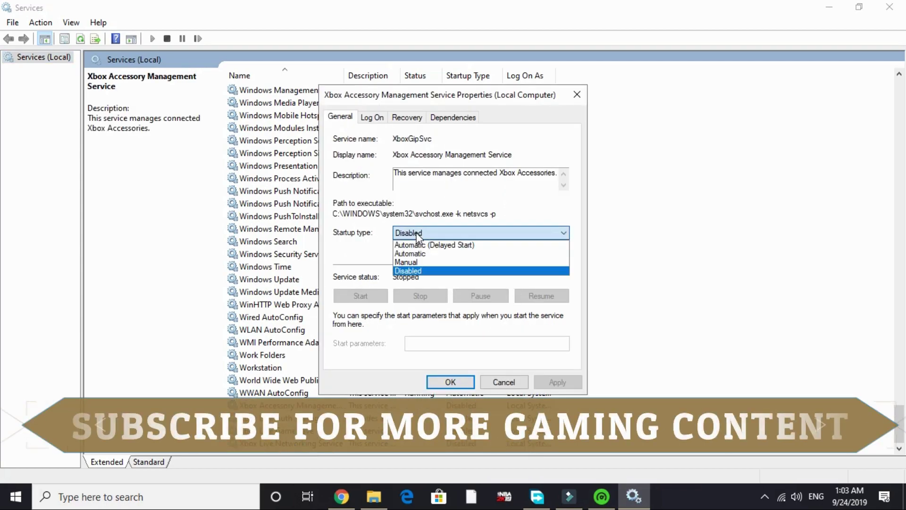
click(416, 271)
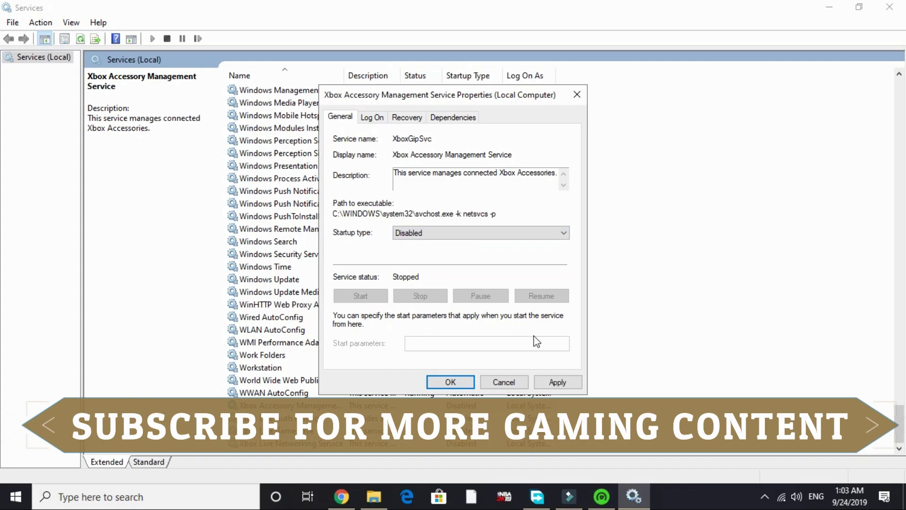
click(561, 381)
click(451, 382)
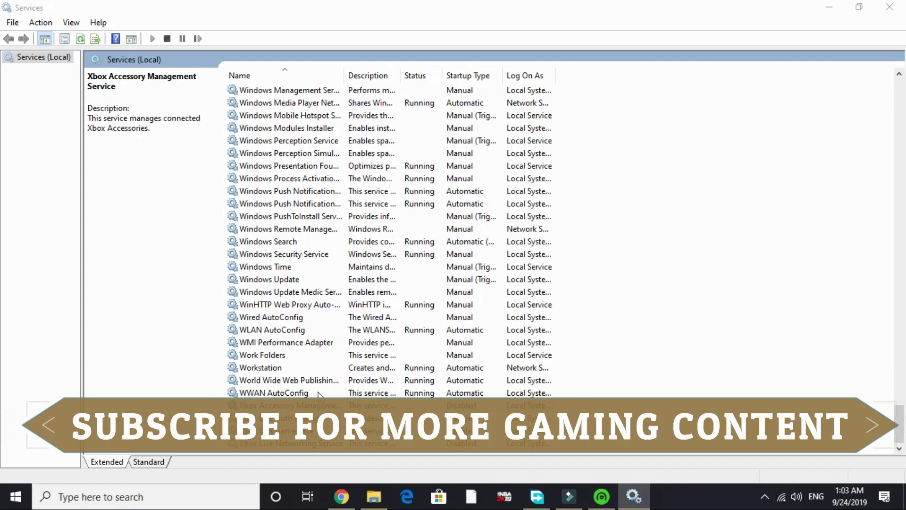
double_click(292, 418)
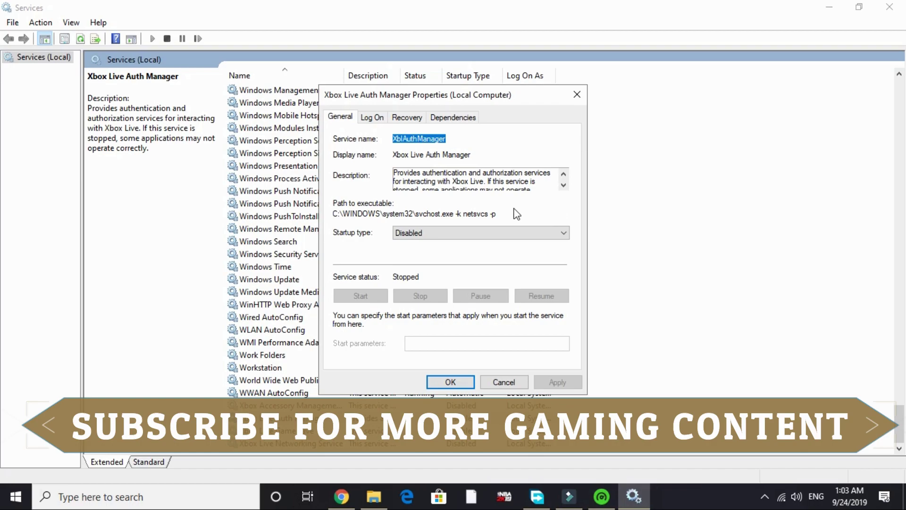
click(444, 237)
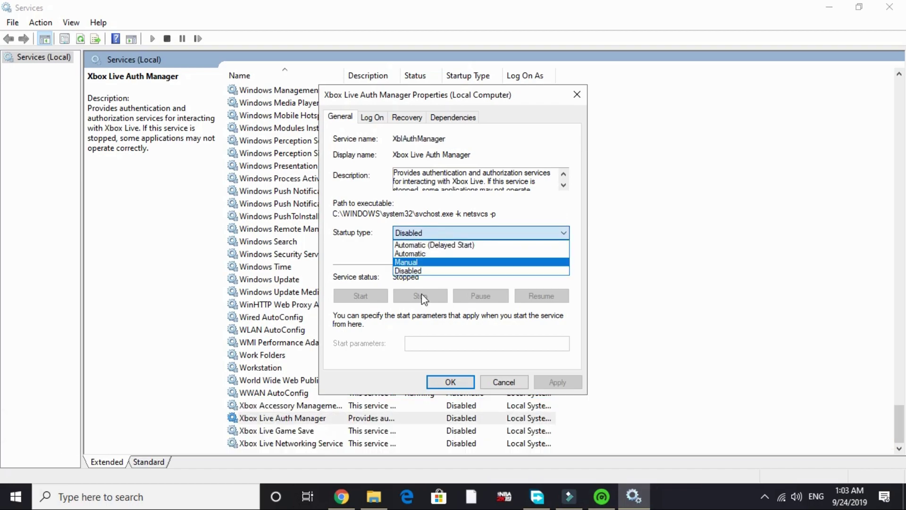
click(404, 272)
click(548, 382)
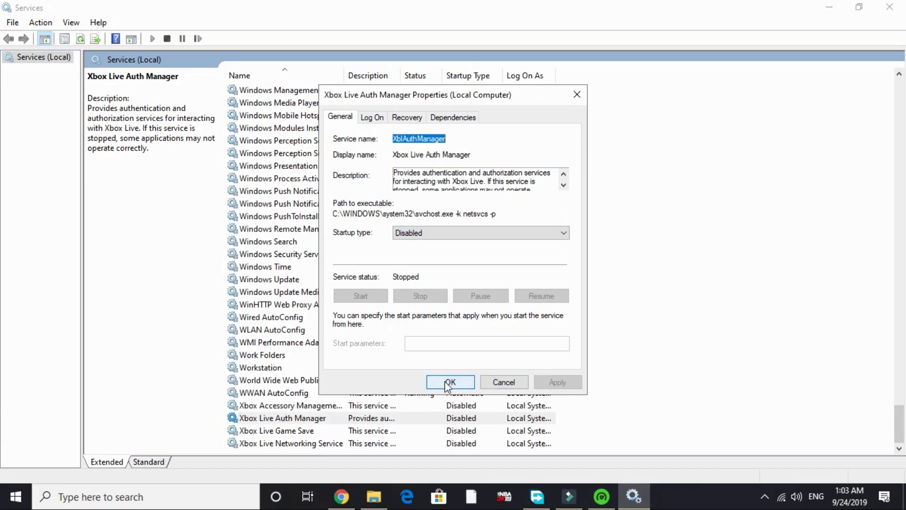
click(446, 382)
- Inspect the Xbox Live Game Save and Xbox Live Networking Service properties without changes
double_click(286, 431)
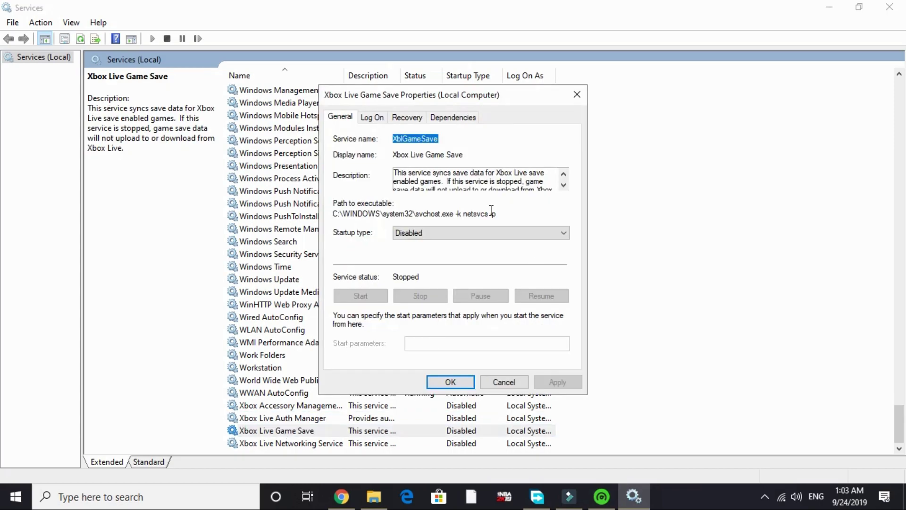
click(453, 382)
double_click(291, 443)
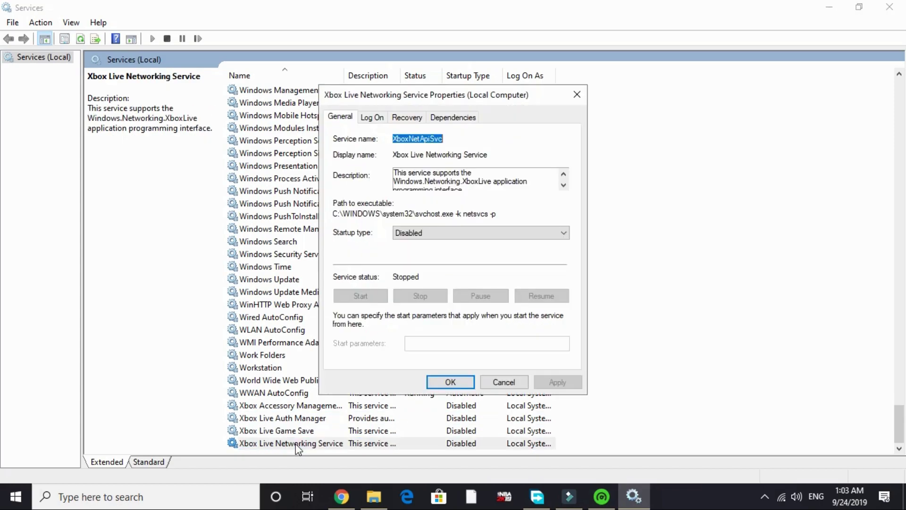
click(451, 382)
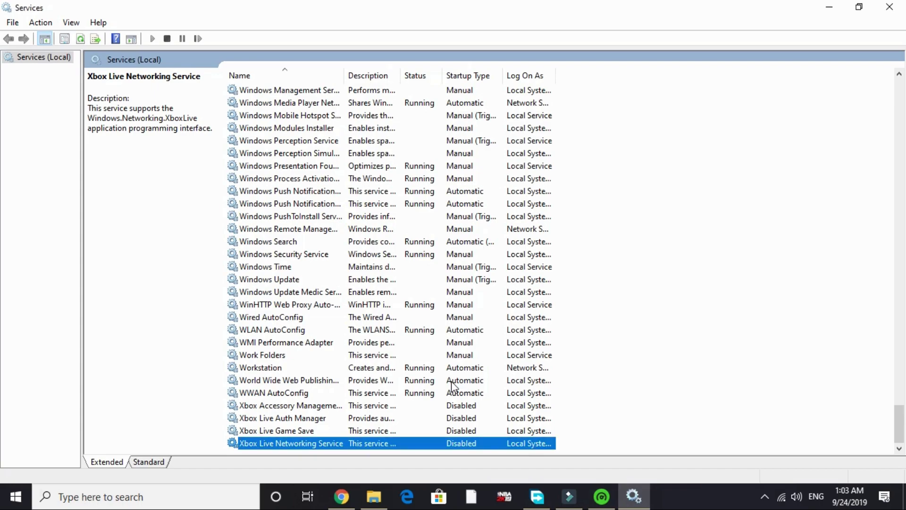
- Set the Fax service's startup type to Disabled and close the Services window
scroll(451, 381, up, 15)
scroll(451, 381, up, 10)
key(f)
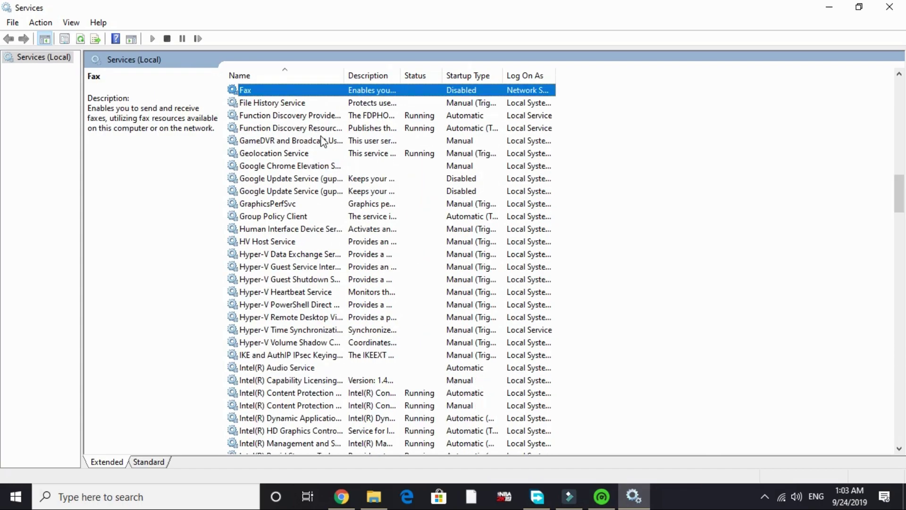
double_click(285, 90)
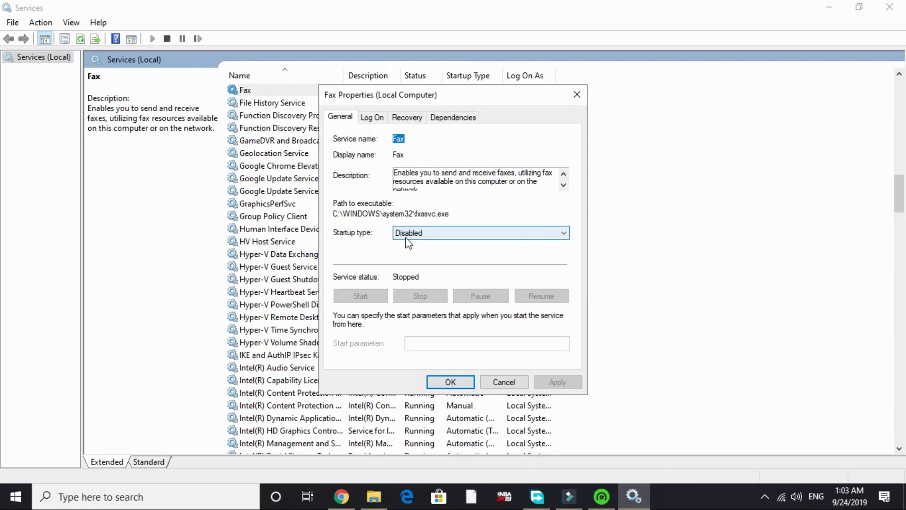
click(407, 236)
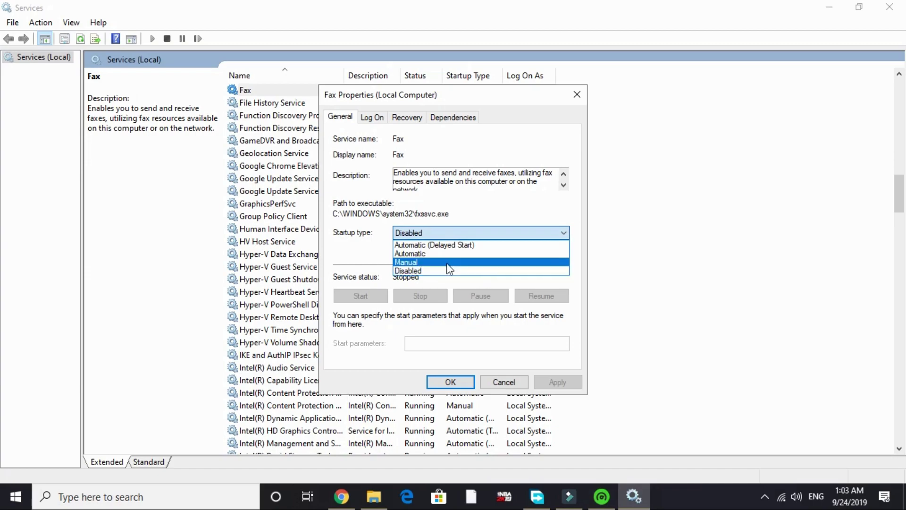
click(408, 271)
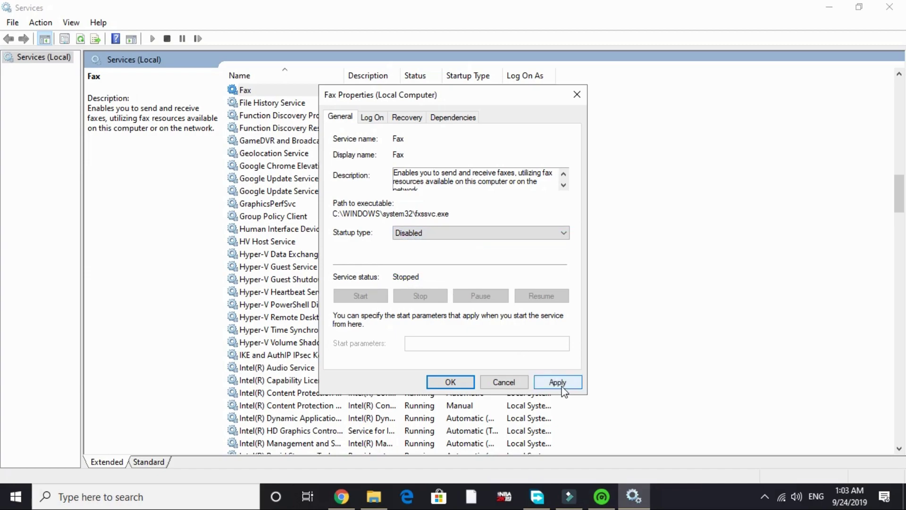
click(557, 383)
click(454, 383)
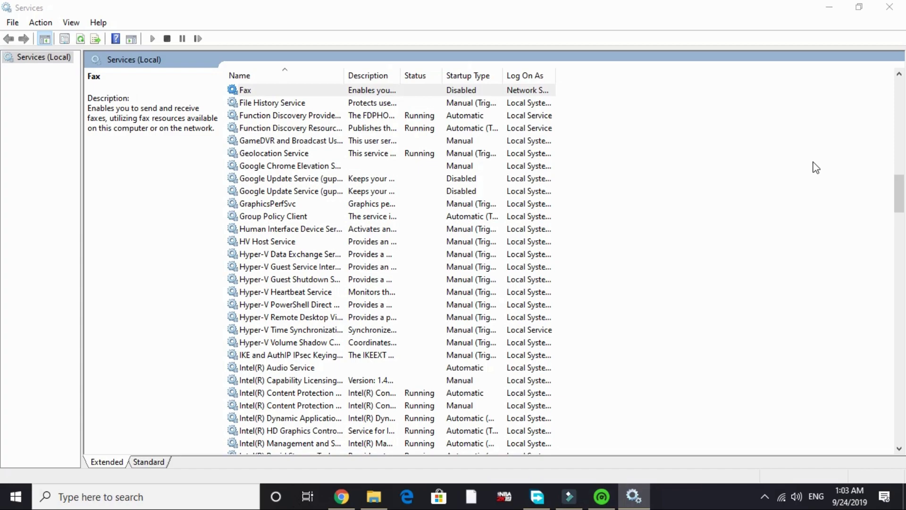
click(890, 7)
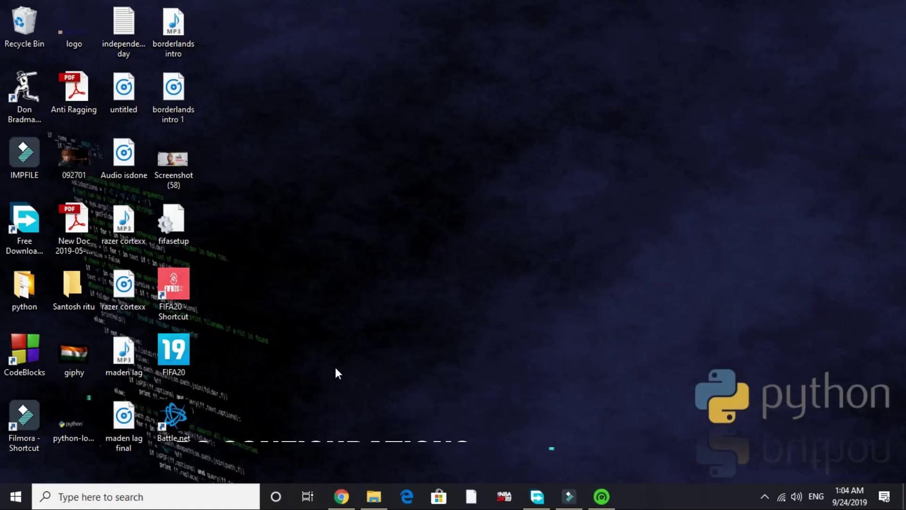
- Launch System Configuration by running msconfig from the Run dialog
click(181, 502)
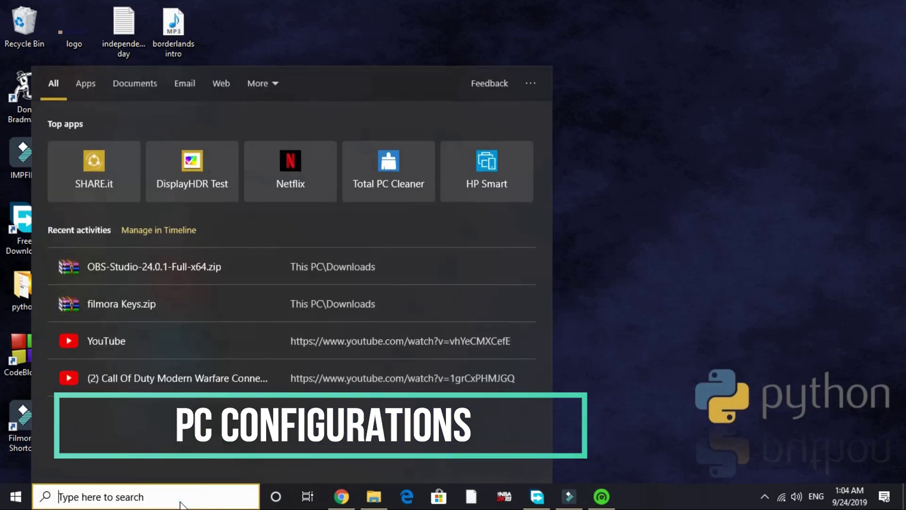
text(run)
key(Return)
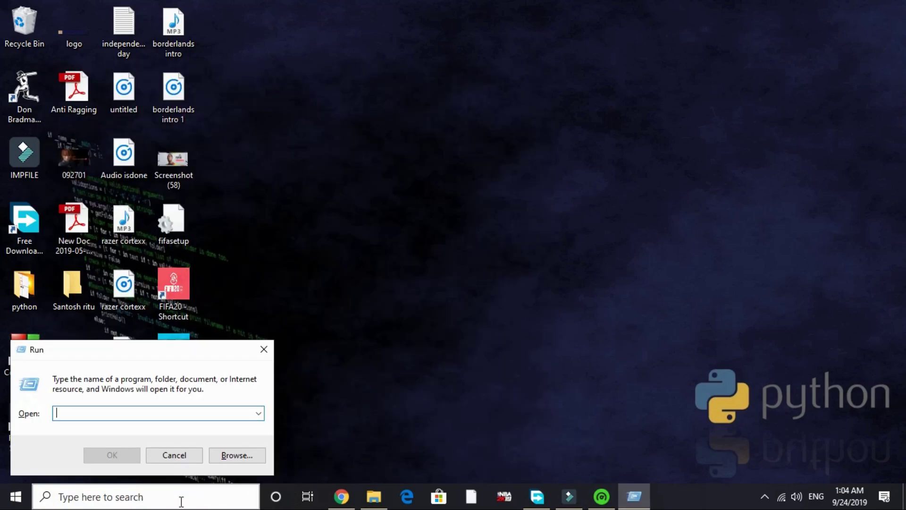
text(msc)
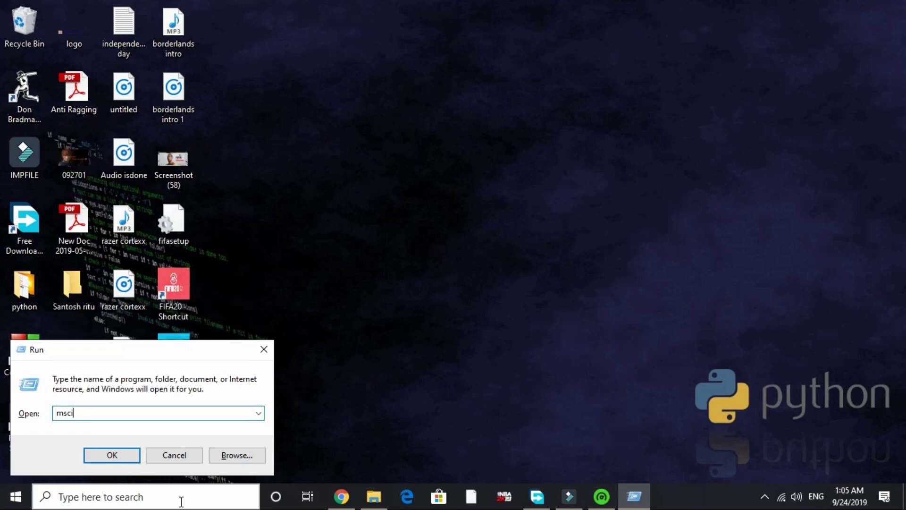
text(onfig)
key(Return)
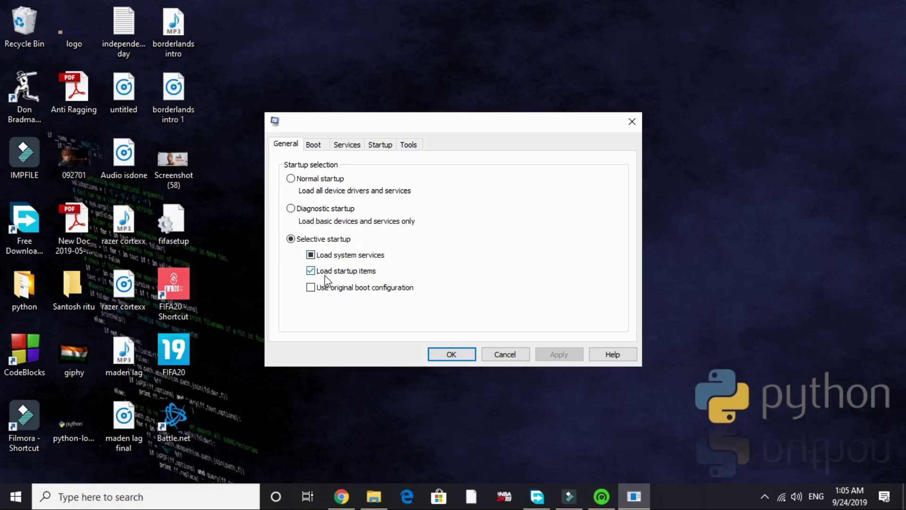
- On the Boot tab, keep No GUI boot enabled and the timeout at 3 seconds
click(322, 149)
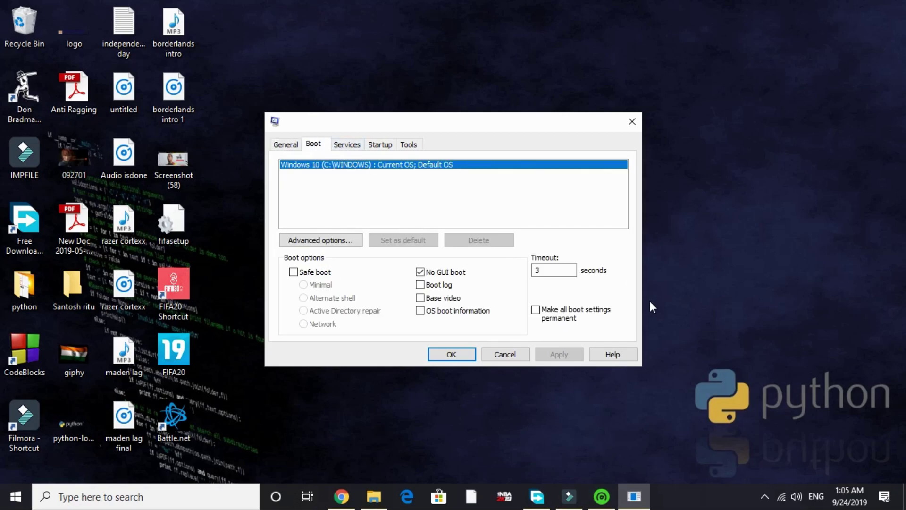
click(420, 272)
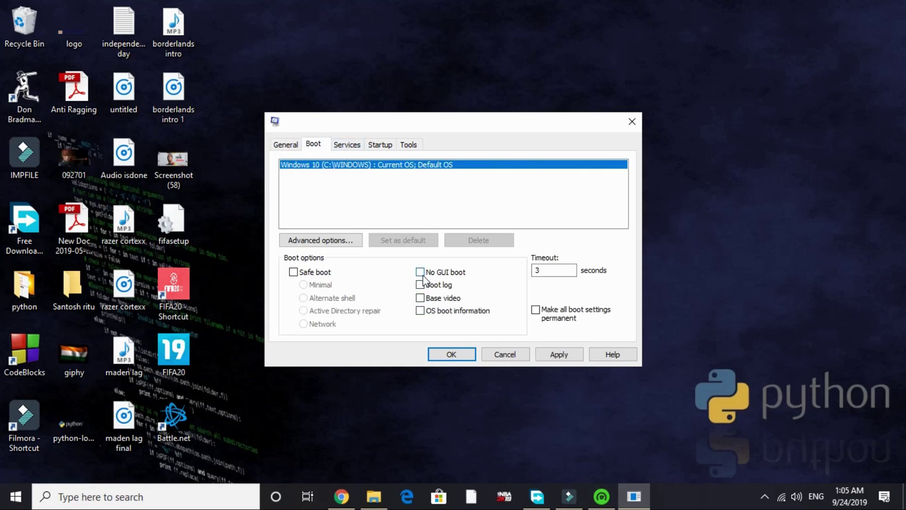
click(420, 272)
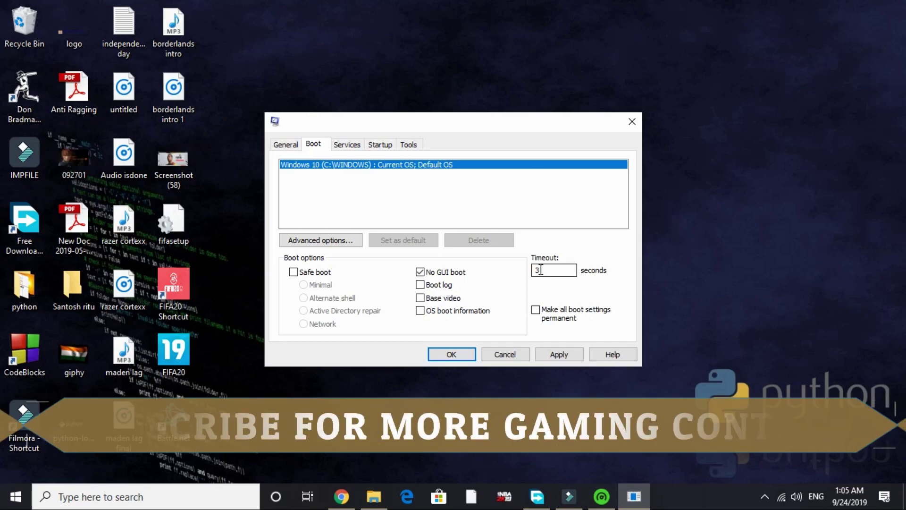
text(0)
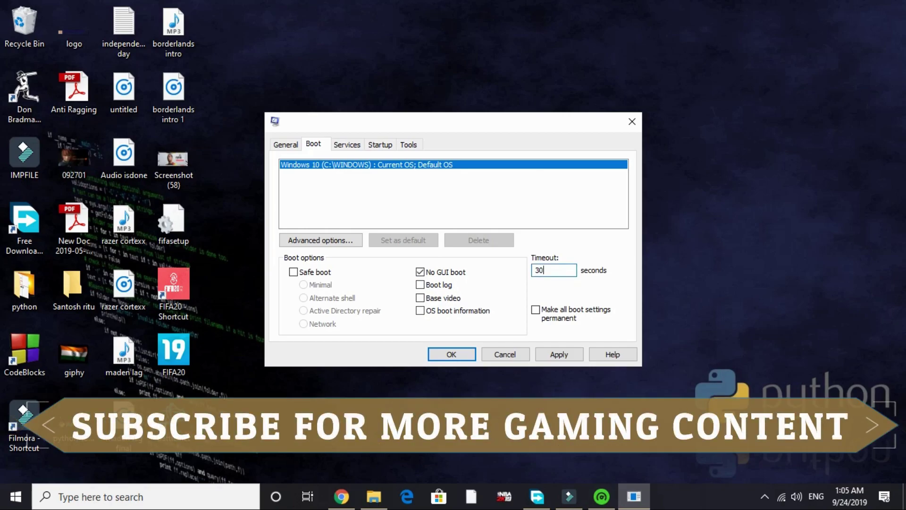
key(BackSpace)
click(350, 145)
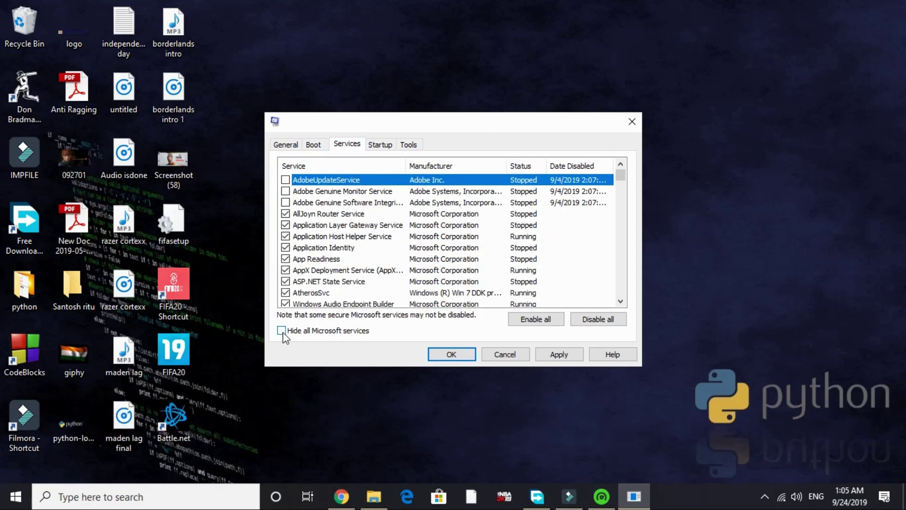
- Hide all Microsoft services and tick the Adobe Genuine, AdobeUpdateService and Google services
click(282, 331)
click(286, 202)
click(286, 191)
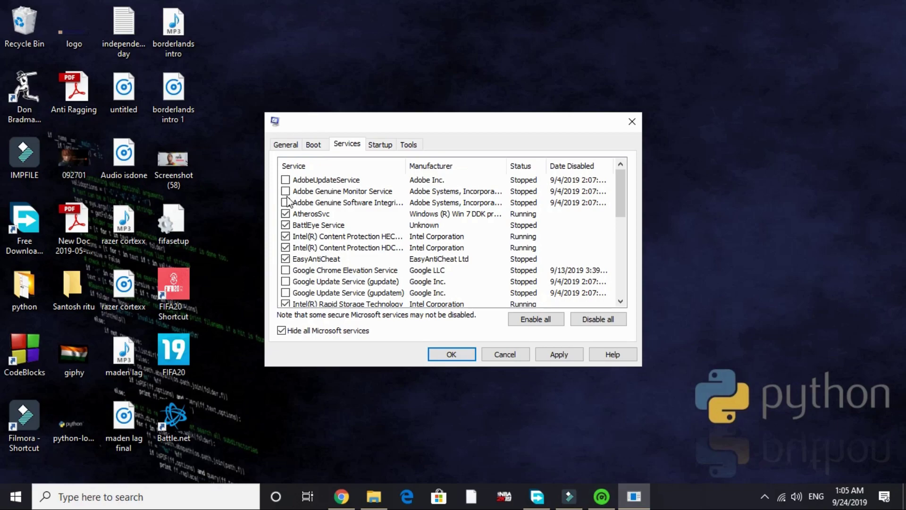
click(289, 182)
click(286, 181)
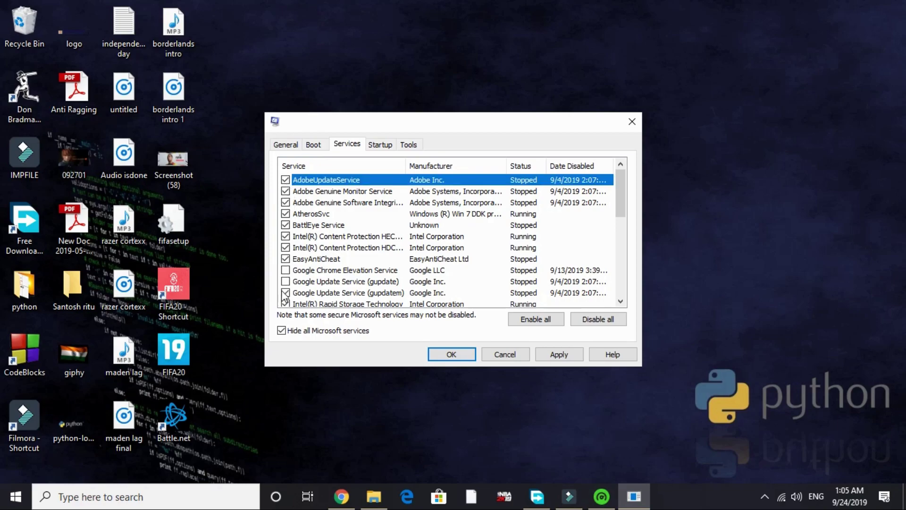
click(285, 281)
click(285, 270)
scroll(390, 260, down, 2)
scroll(390, 260, up, 2)
- Untick Adobe Genuine integrity, Google Chrome Elevation and Google Update services, then go to Startup
click(286, 203)
click(286, 271)
click(286, 281)
scroll(286, 301, down, 7)
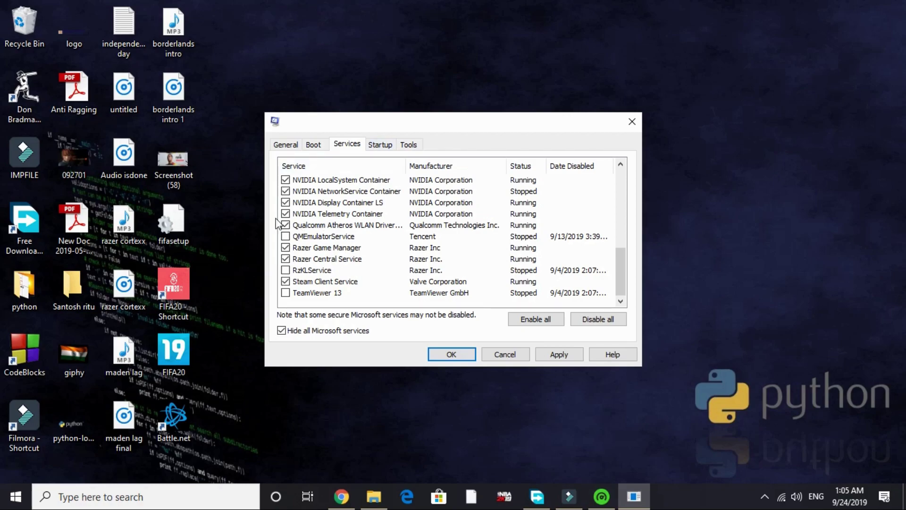
click(383, 146)
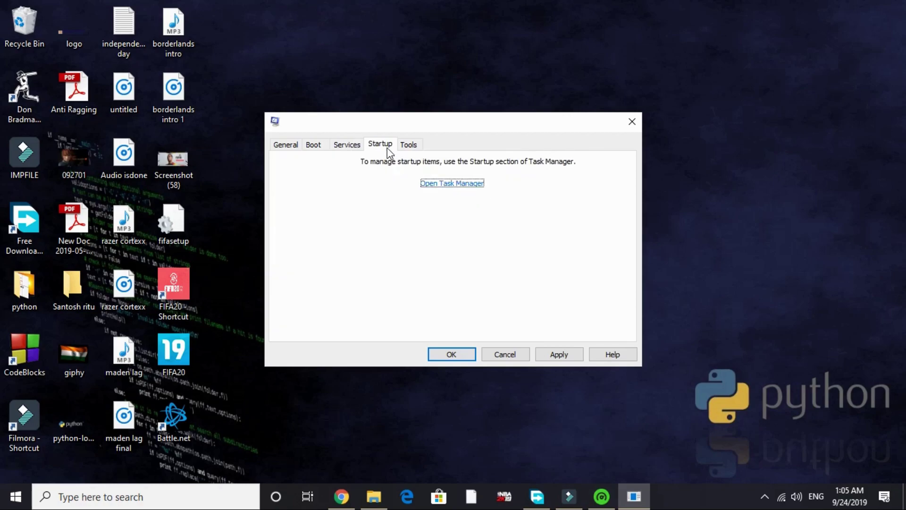
- Review the startup apps list in Task Manager, then close it
click(427, 184)
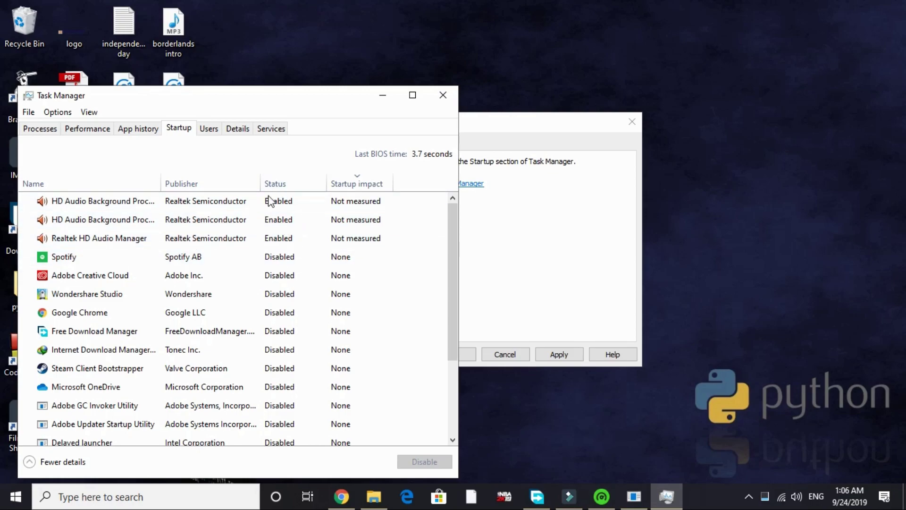
scroll(227, 307, down, 2)
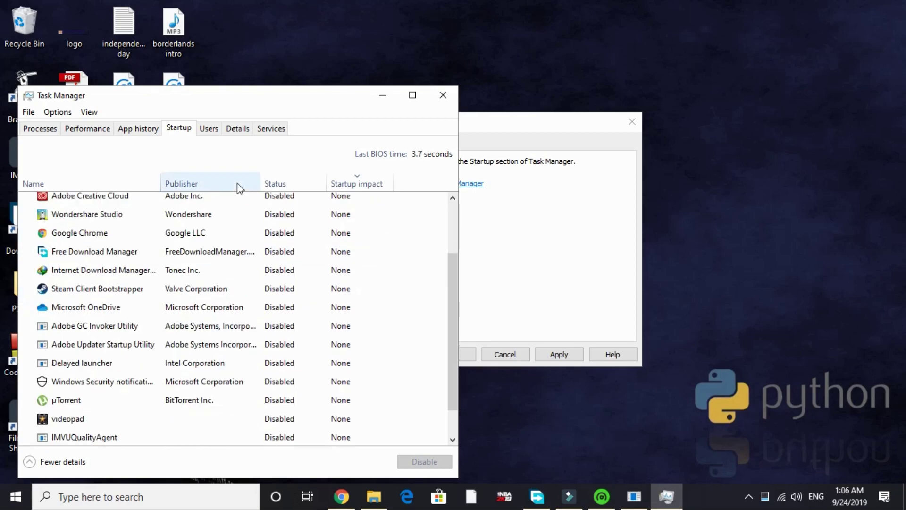
scroll(315, 328, up, 2)
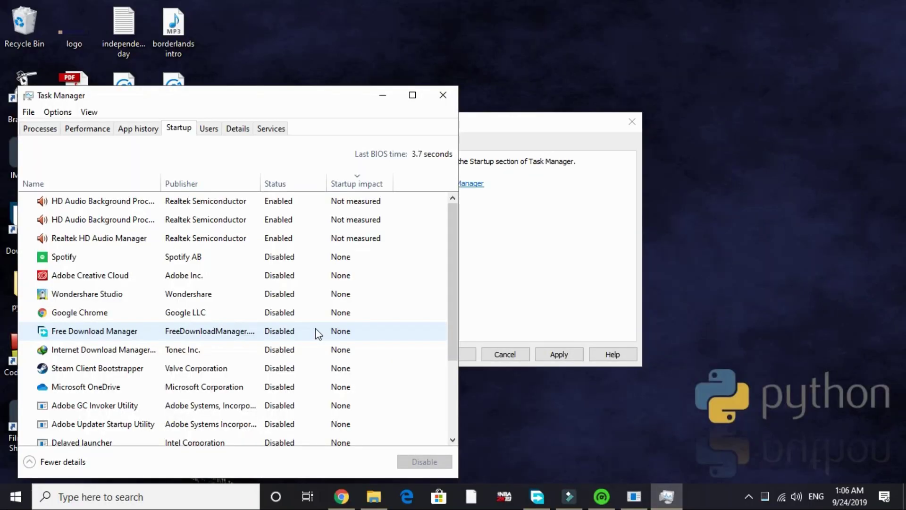
click(442, 96)
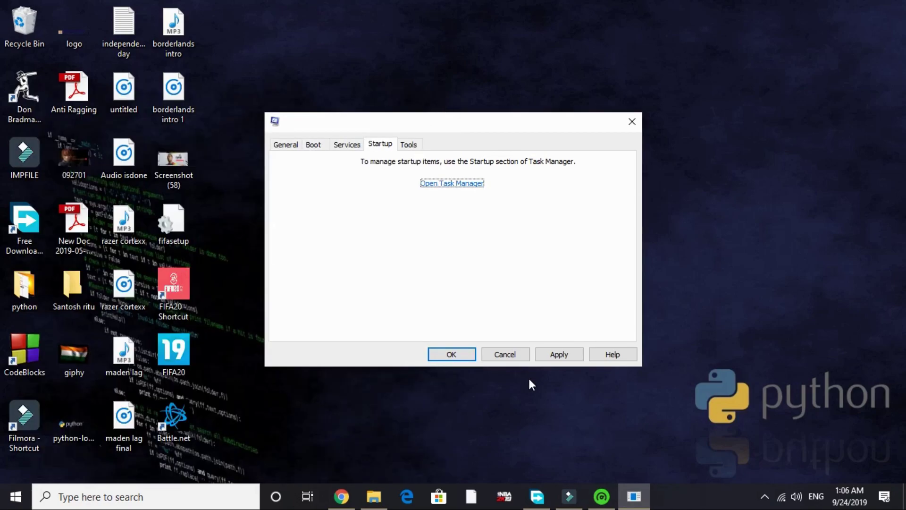
- Apply the System Configuration changes and exit without restarting
click(559, 356)
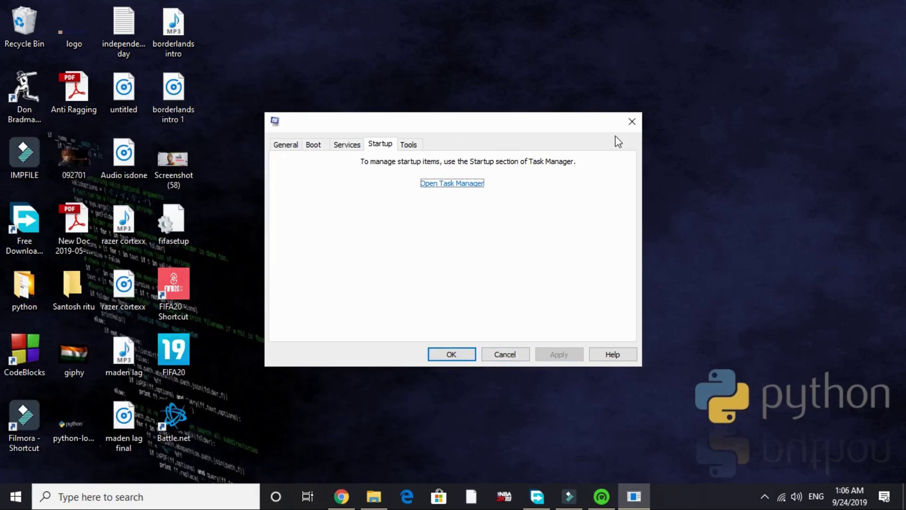
click(451, 354)
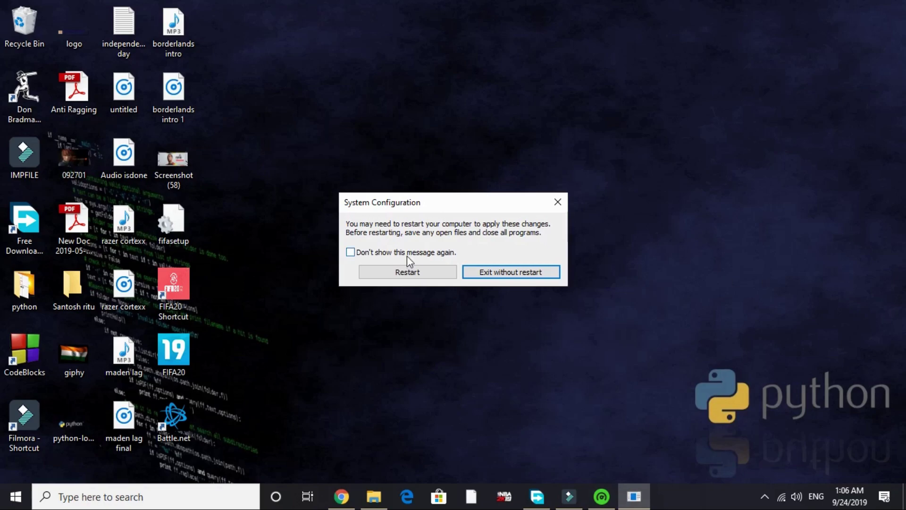
click(518, 273)
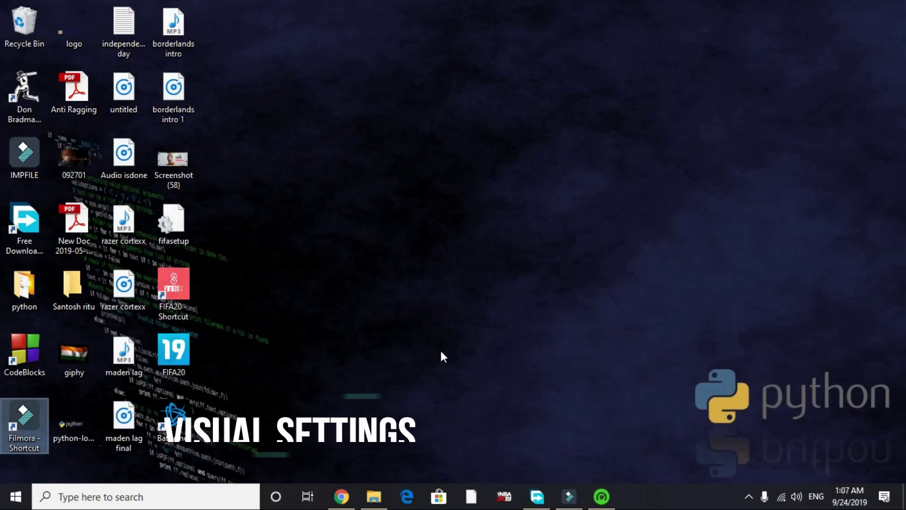
- Open Advanced system settings from This PC's properties in File Explorer
click(374, 497)
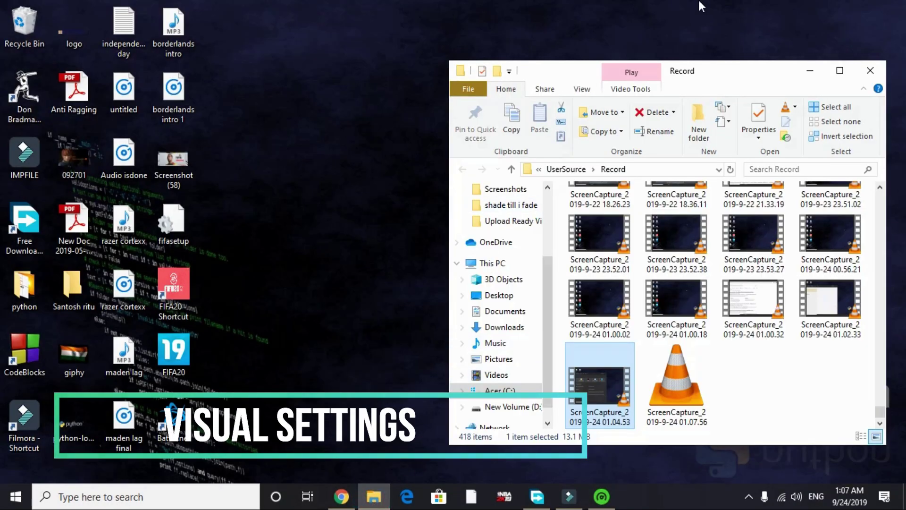
double_click(696, 71)
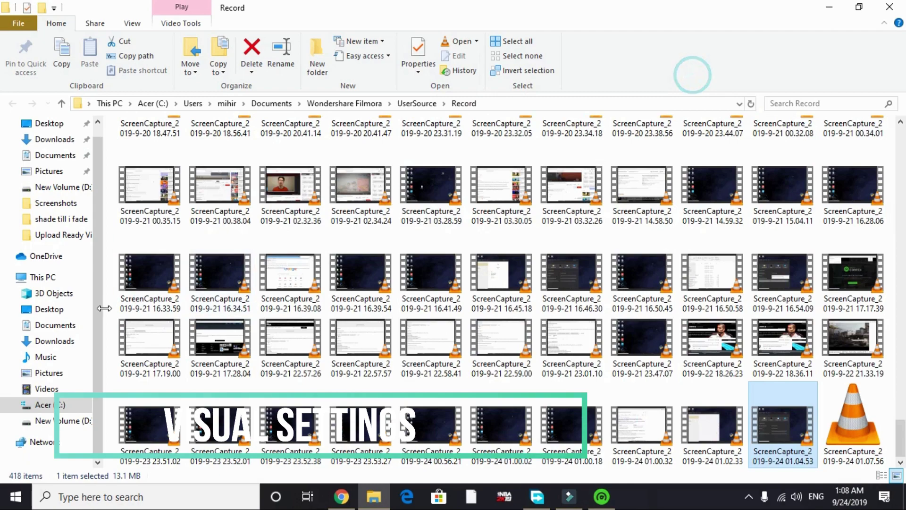
click(33, 280)
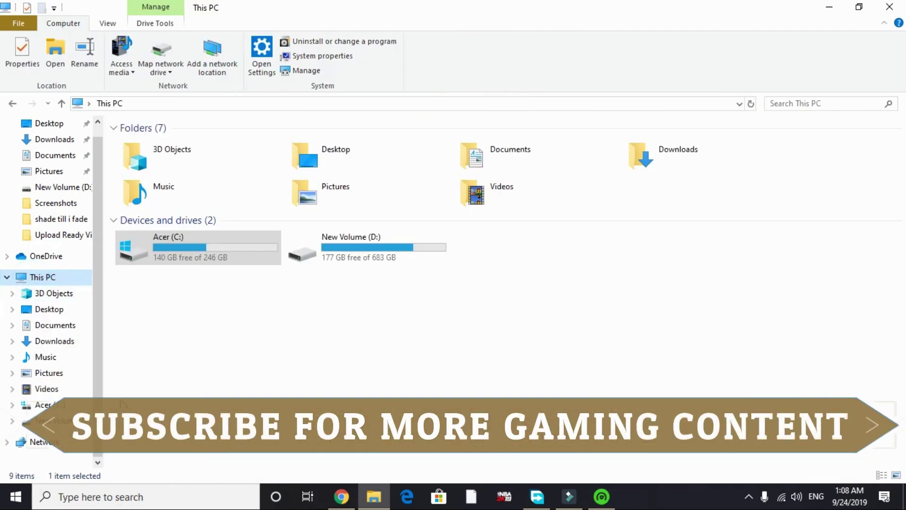
right_click(30, 277)
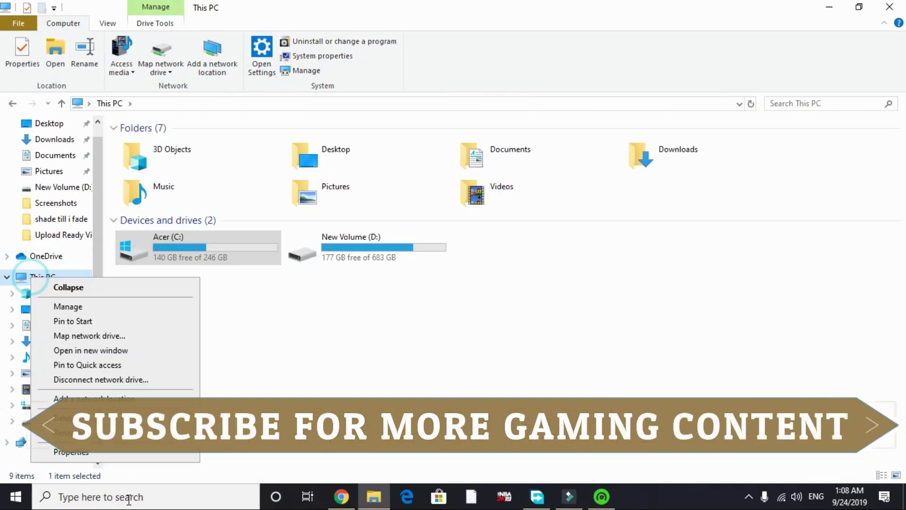
click(98, 459)
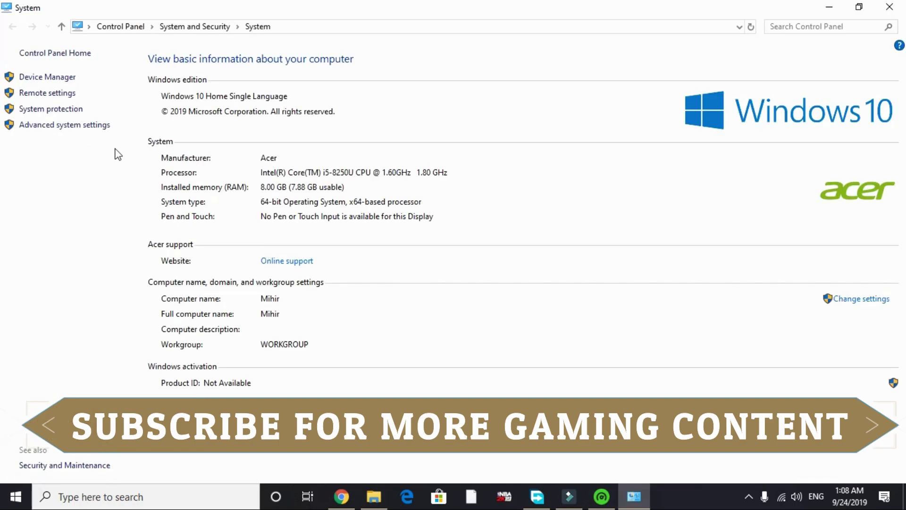
click(86, 127)
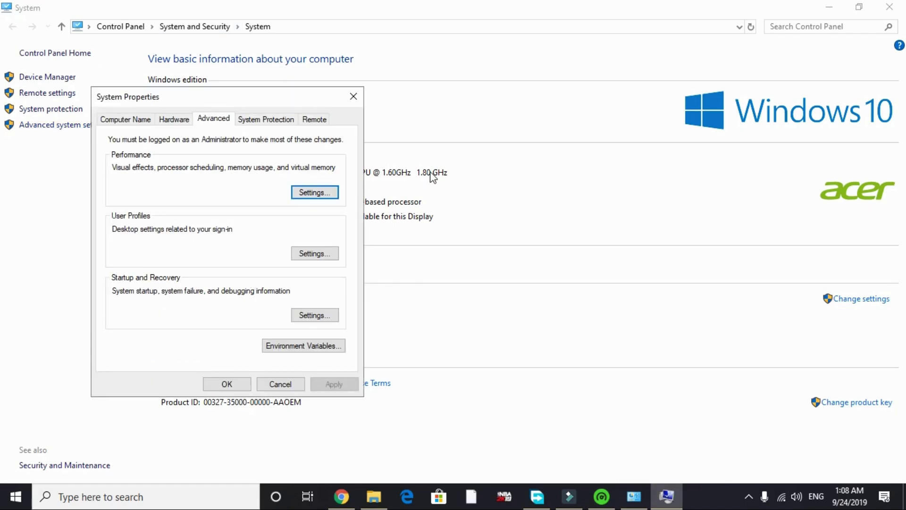
- Set visual effects to best performance, keeping only thumbnails and smooth screen-font edges, and apply
click(315, 193)
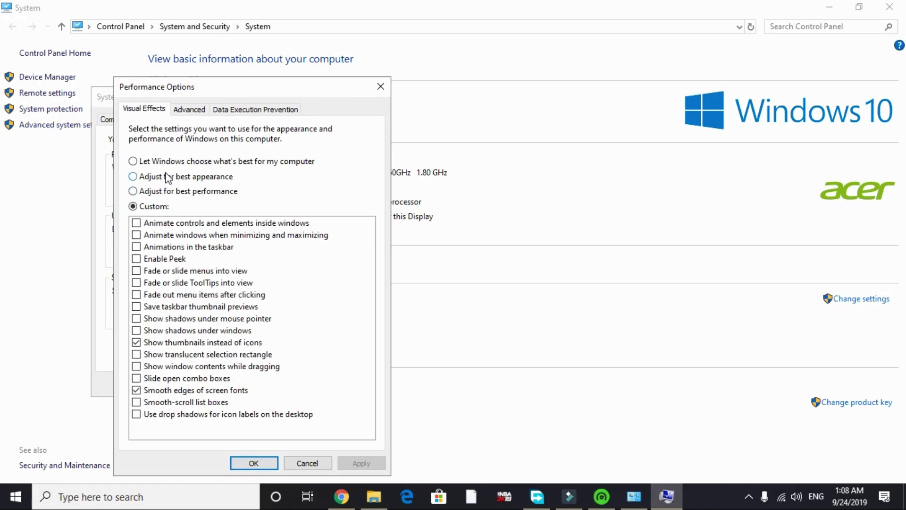
click(134, 162)
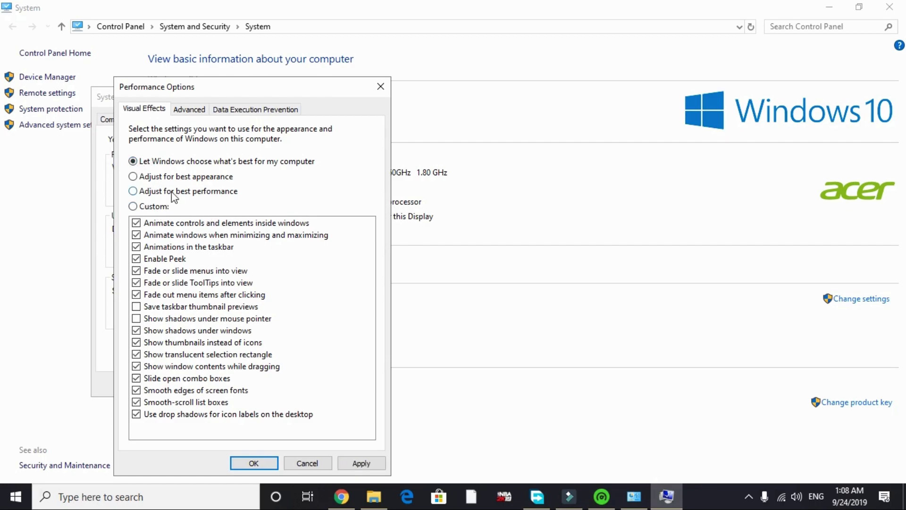
click(134, 191)
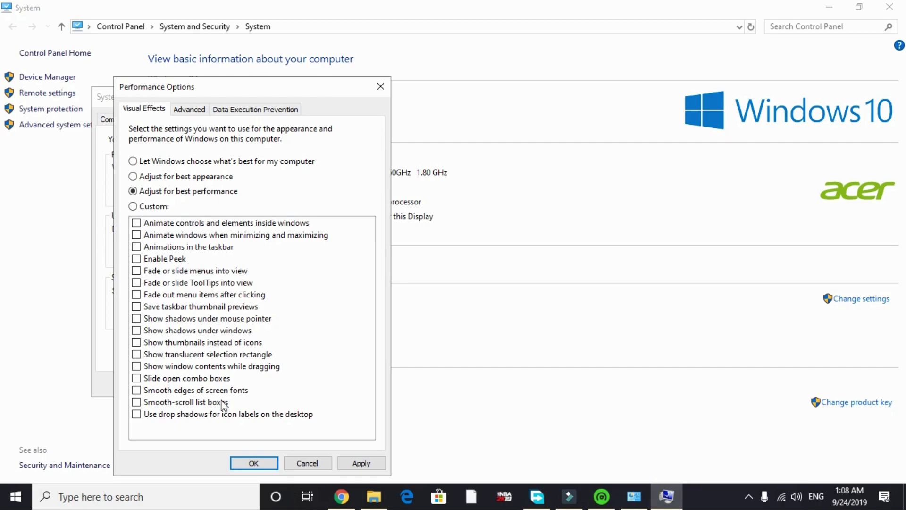
click(136, 392)
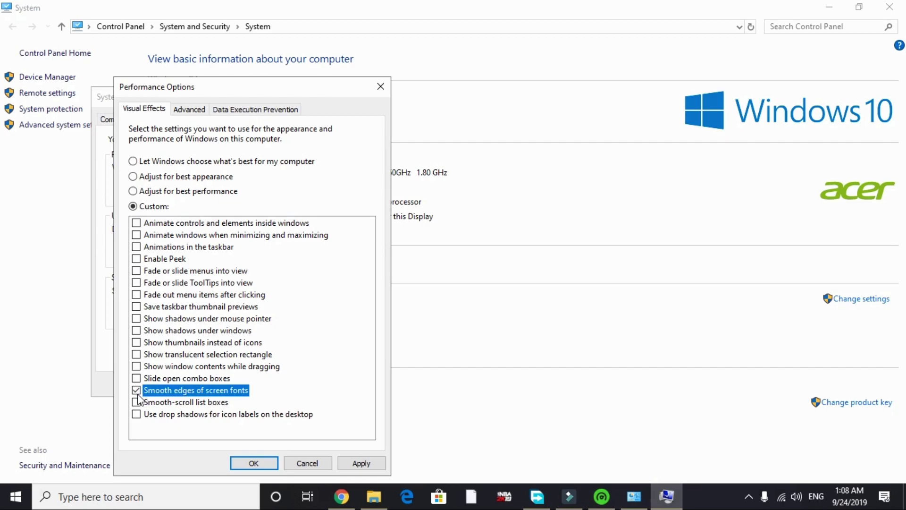
click(137, 344)
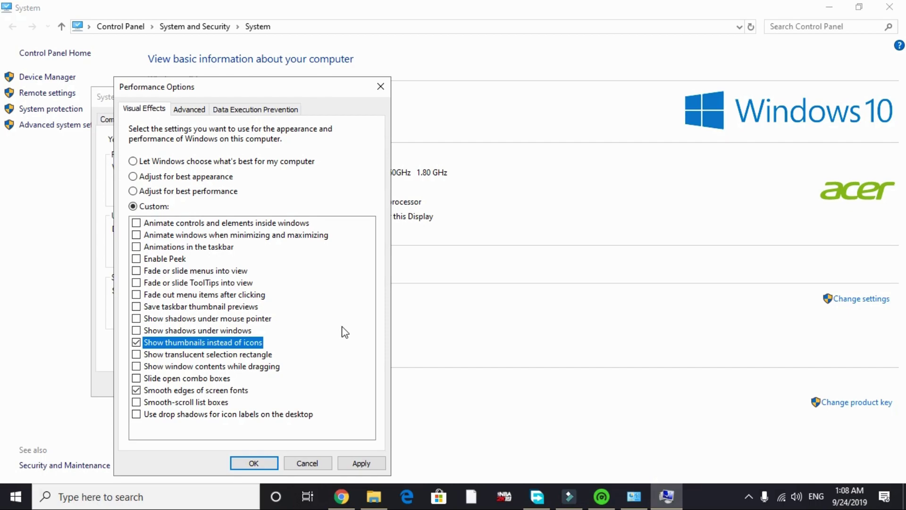
click(362, 463)
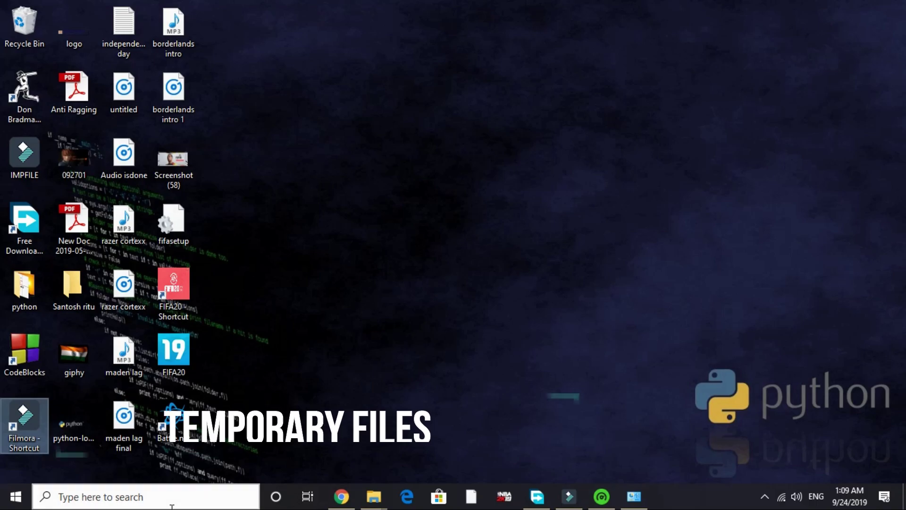
click(108, 497)
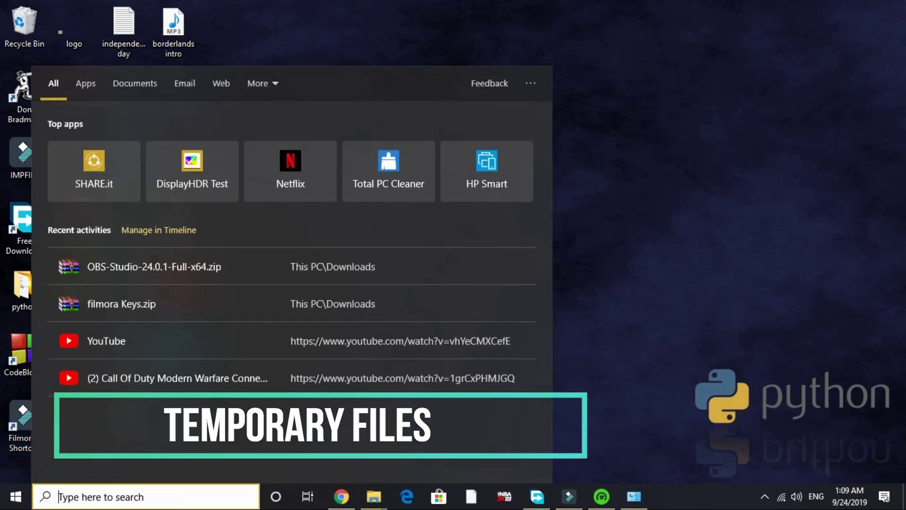
text(run)
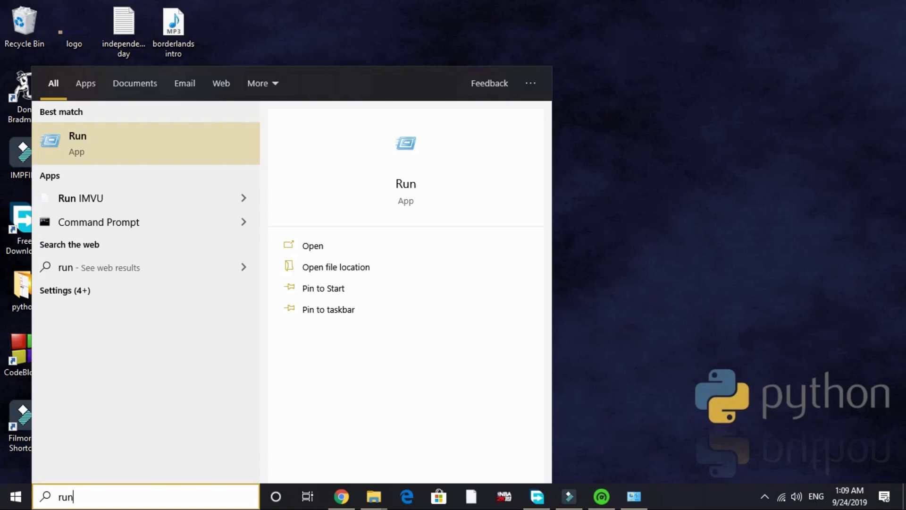
key(Return)
text(temp)
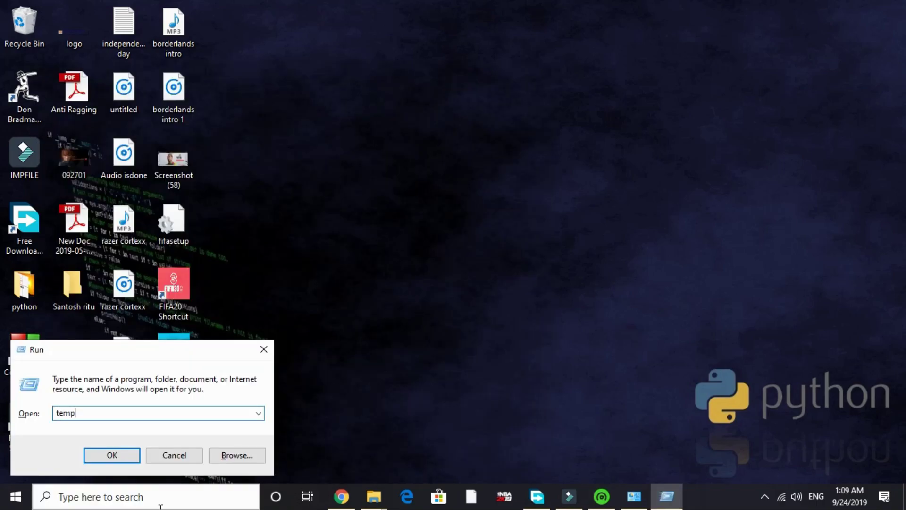
key(Return)
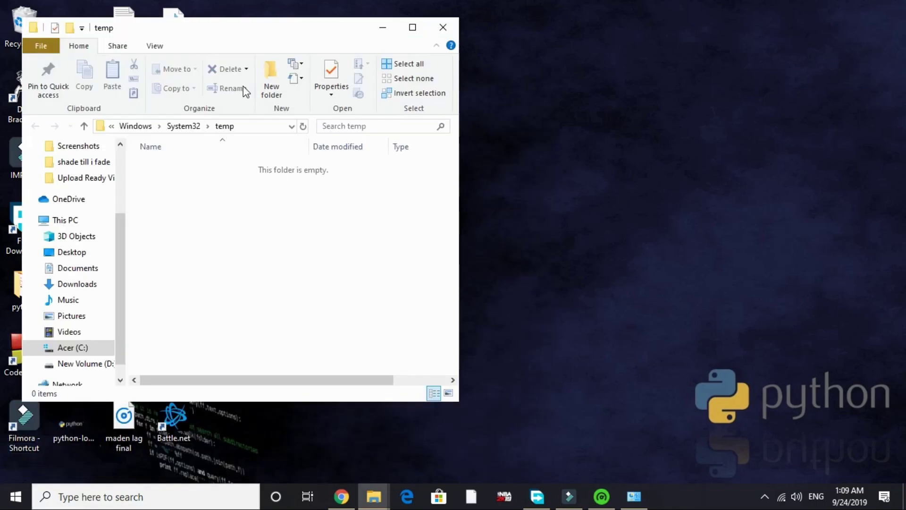
click(412, 26)
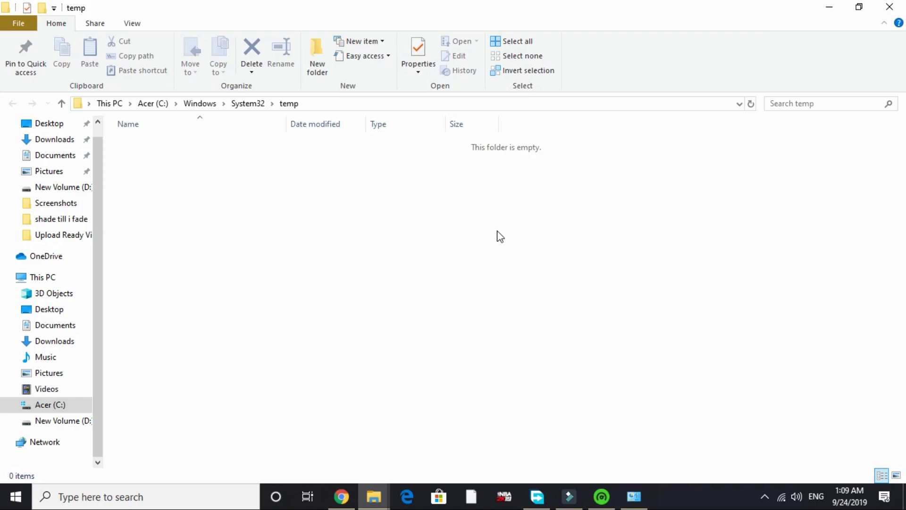
- Open the user's Temp folder by entering %temp% in the Run dialog
click(890, 6)
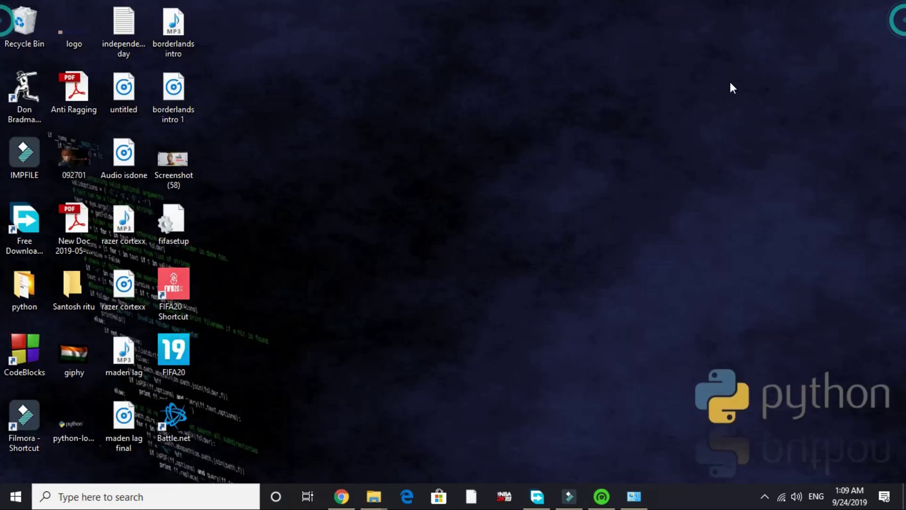
click(193, 501)
text(run)
key(Return)
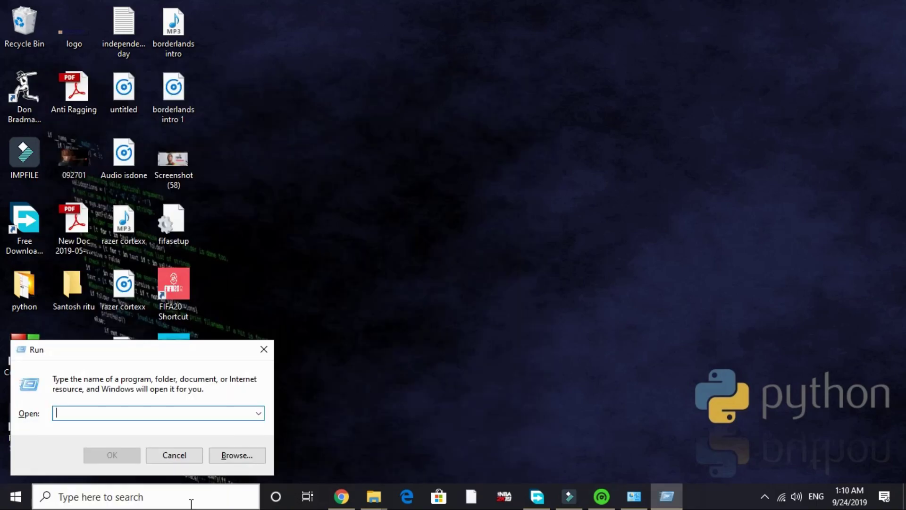
text(%temp%)
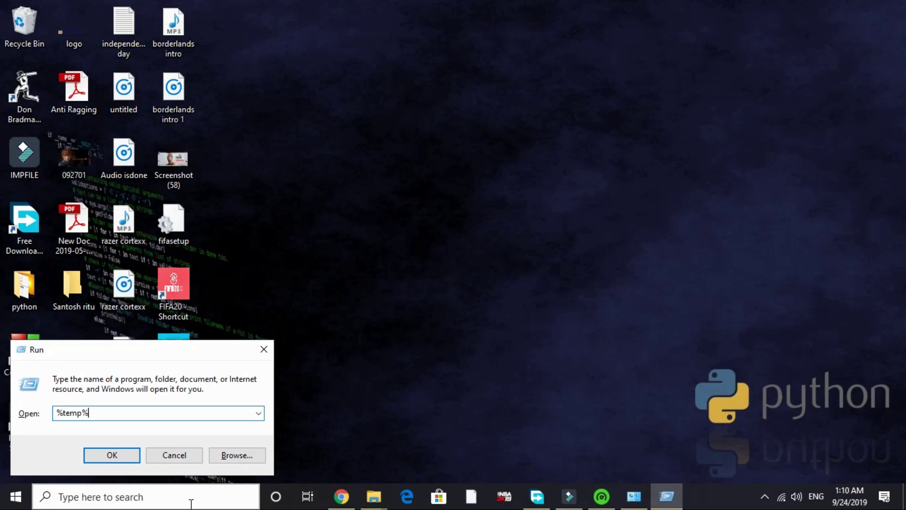
key(Return)
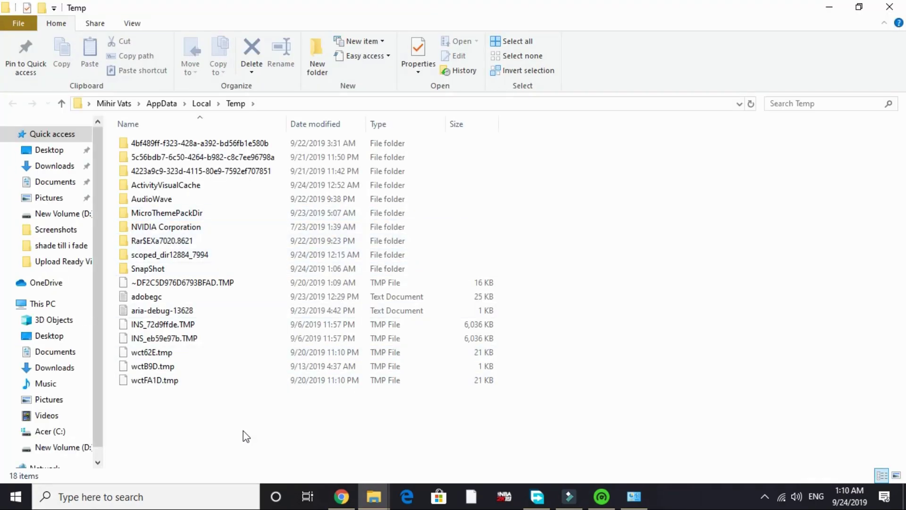
- Permanently delete all 18 items in the Temp folder
key(ctrl+a)
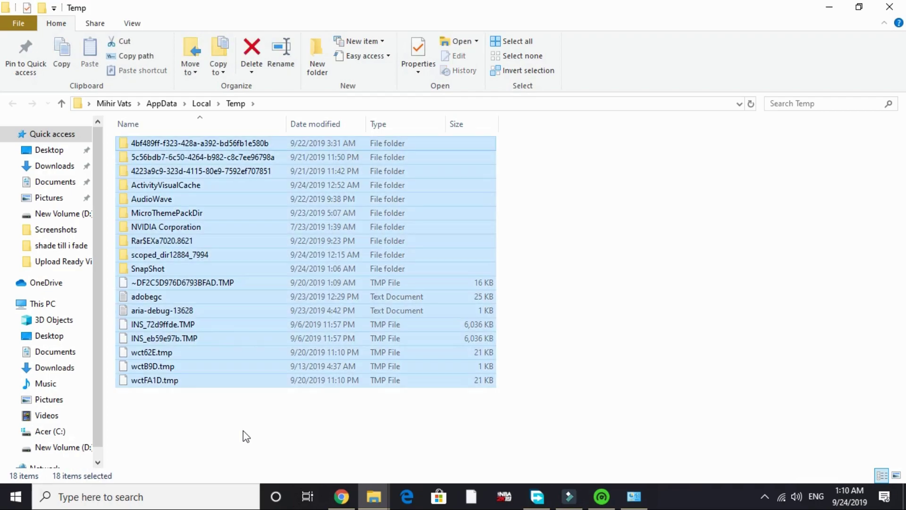
key(shift+Delete)
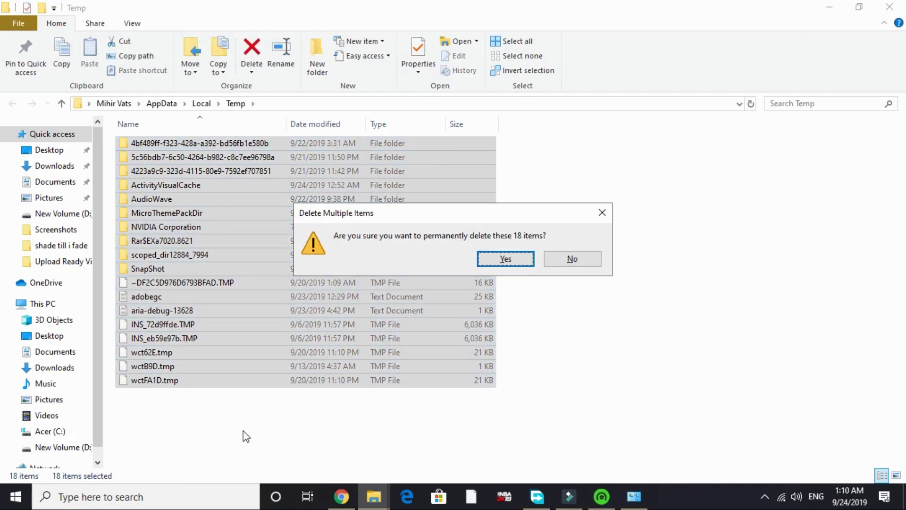
key(Return)
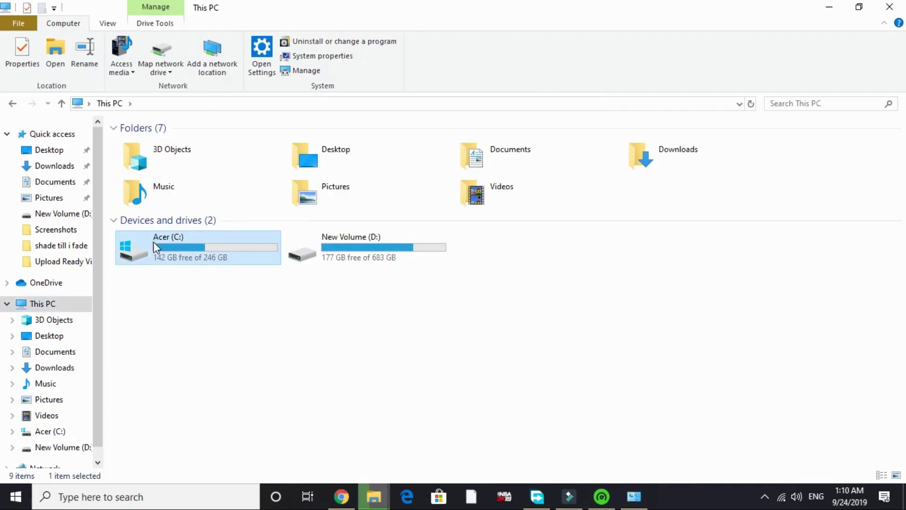
- Navigate to the Prefetch folder under C: > Windows
double_click(154, 242)
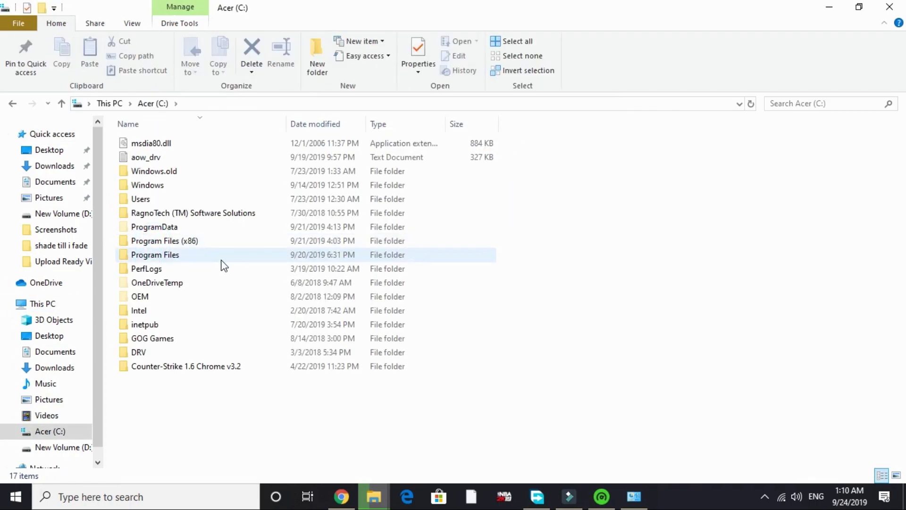
click(142, 187)
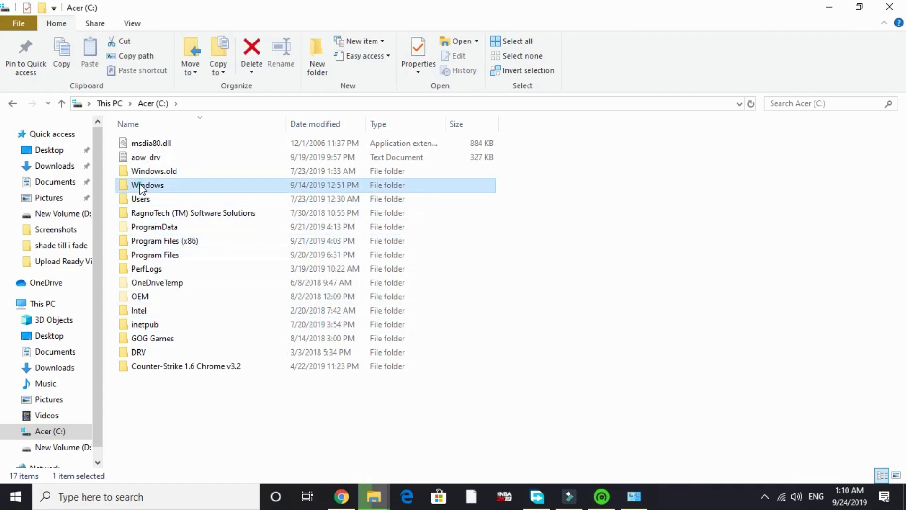
double_click(141, 187)
click(267, 225)
key(p)
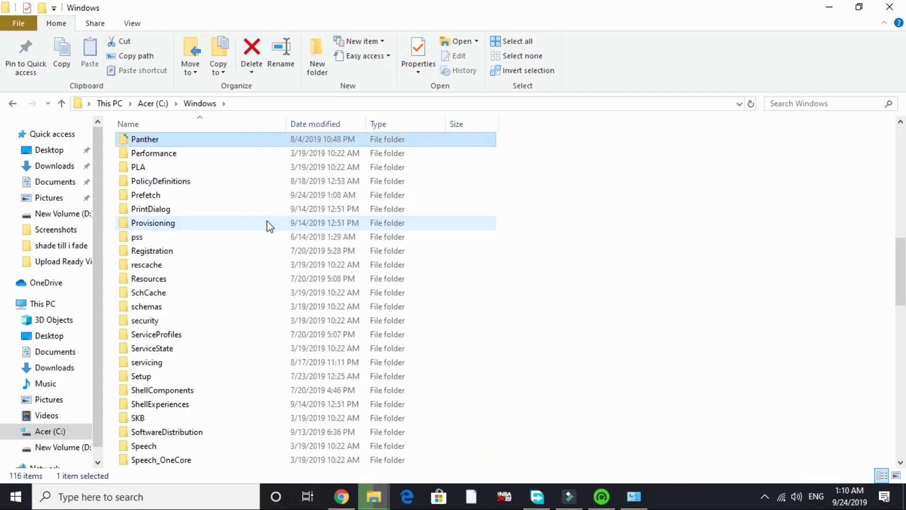
key(r)
key(Return)
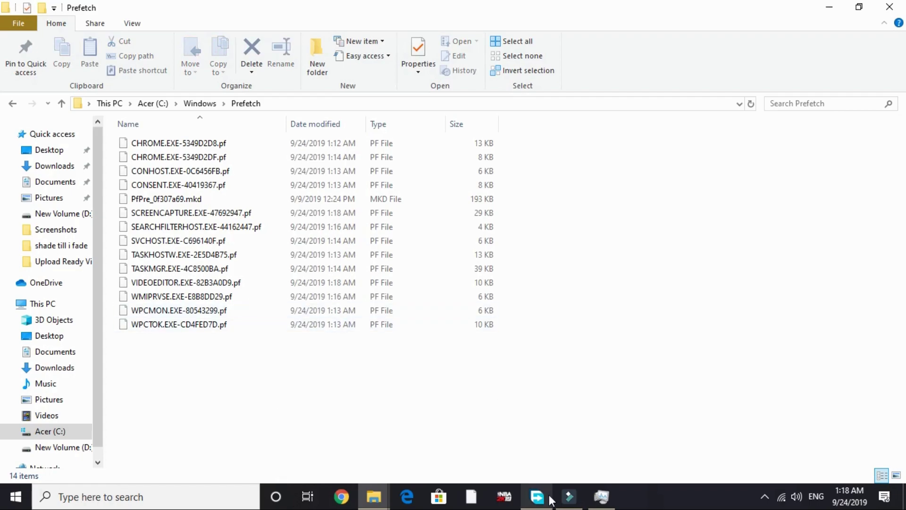
- Permanently delete all 14 Prefetch files, skipping every file still in use
key(ctrl+a)
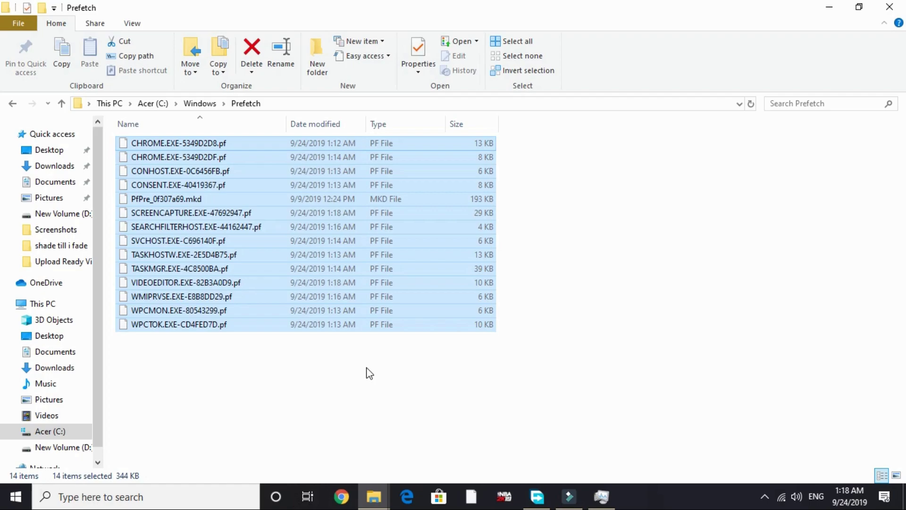
key(shift+Delete)
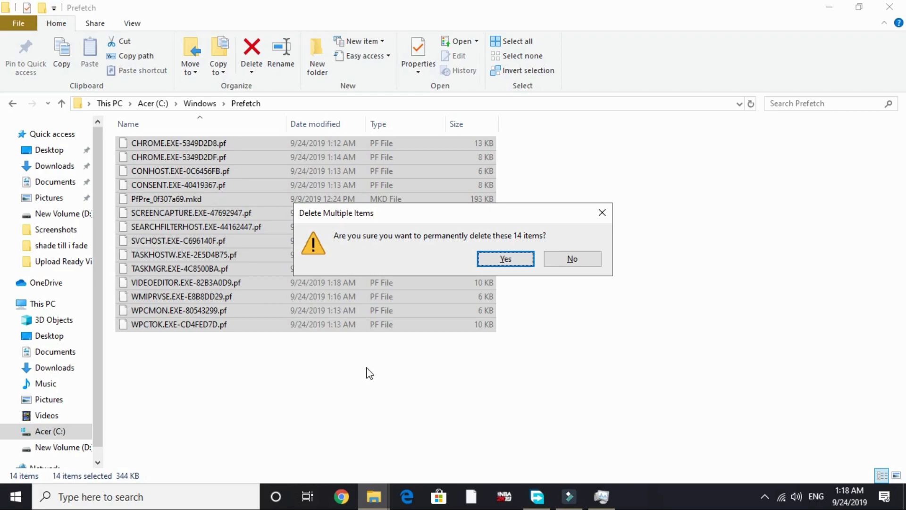
key(Return)
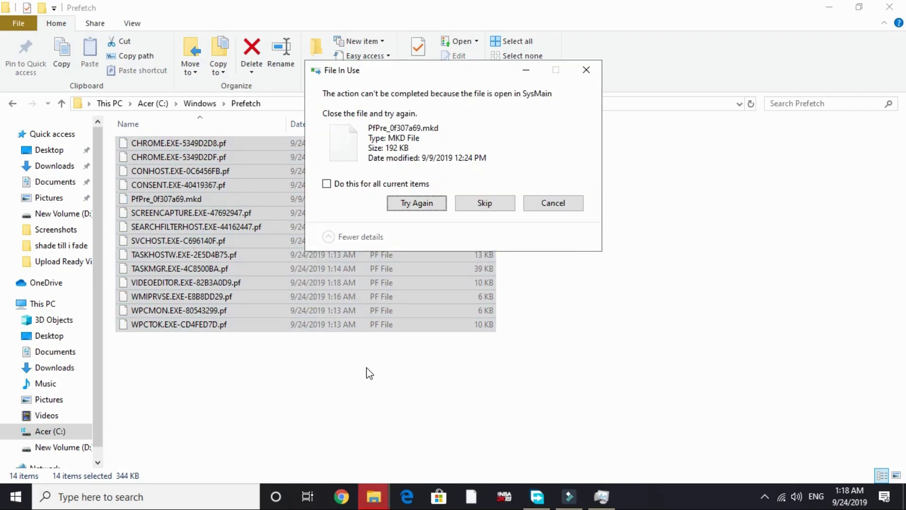
click(350, 185)
click(481, 208)
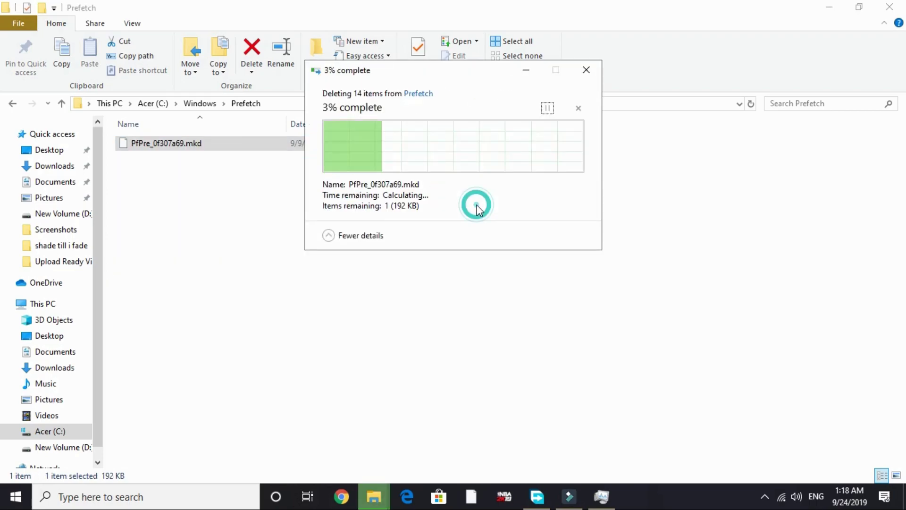
- Minimise the File Explorer Prefetch window to reveal the desktop
click(830, 7)
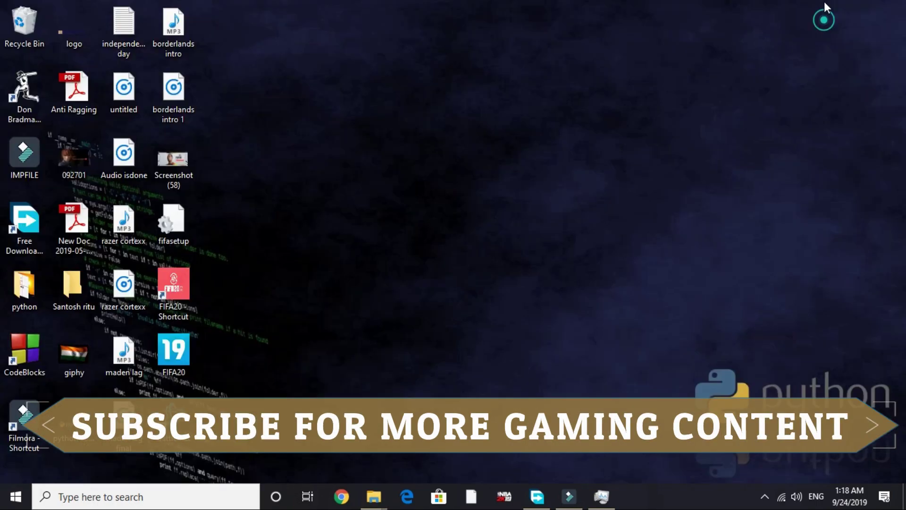